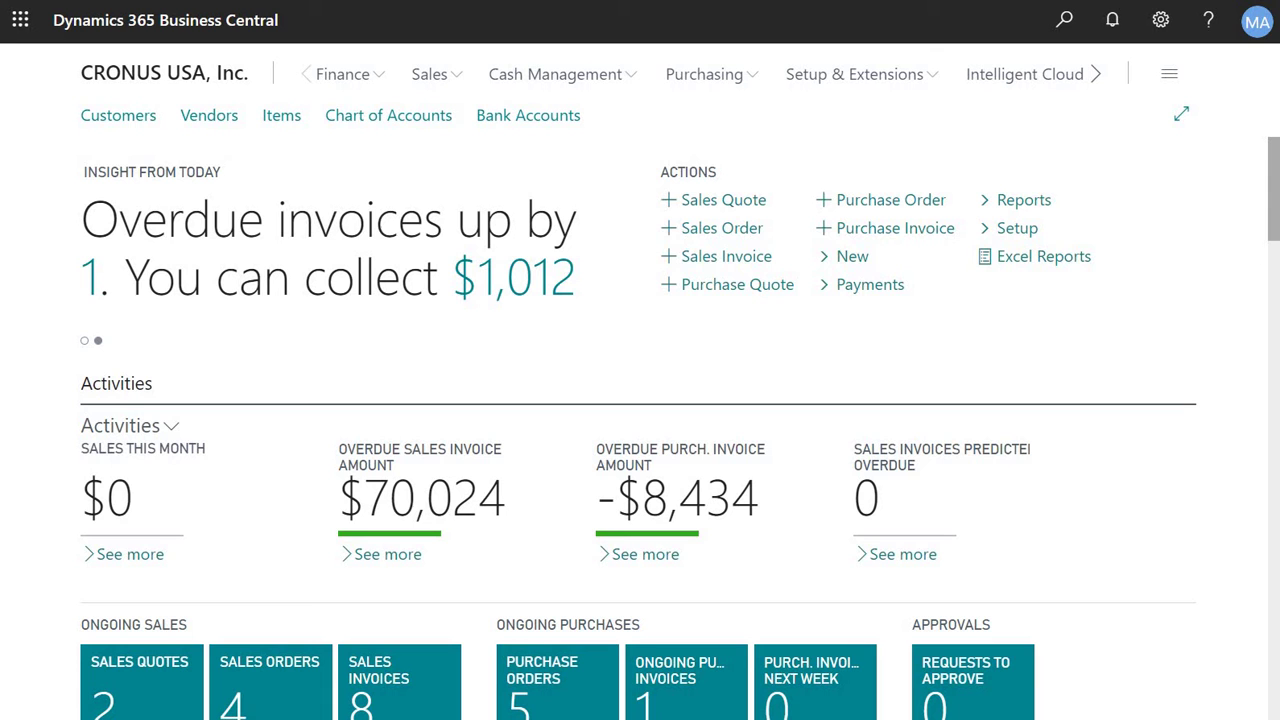
- Search 'customer' in Tell Me and open the Customers list
click(1065, 38)
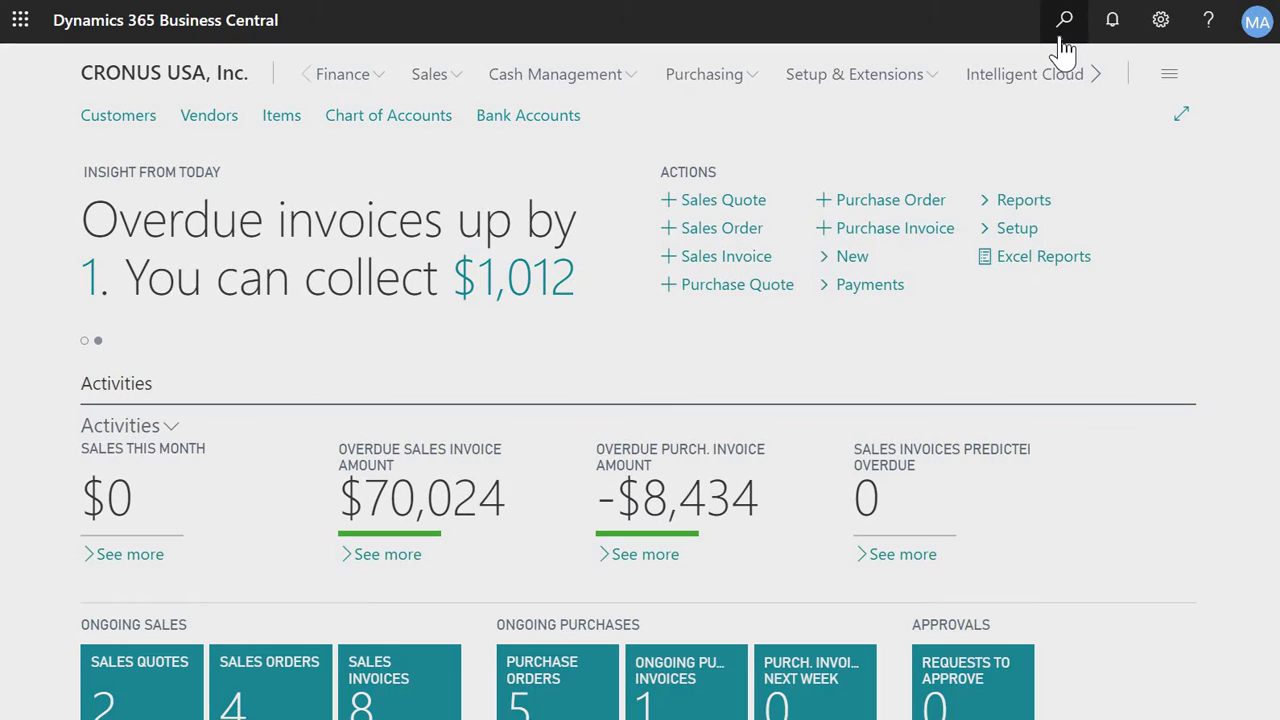
text(customer)
key(BackSpace)
key(BackSpace)
key(BackSpace)
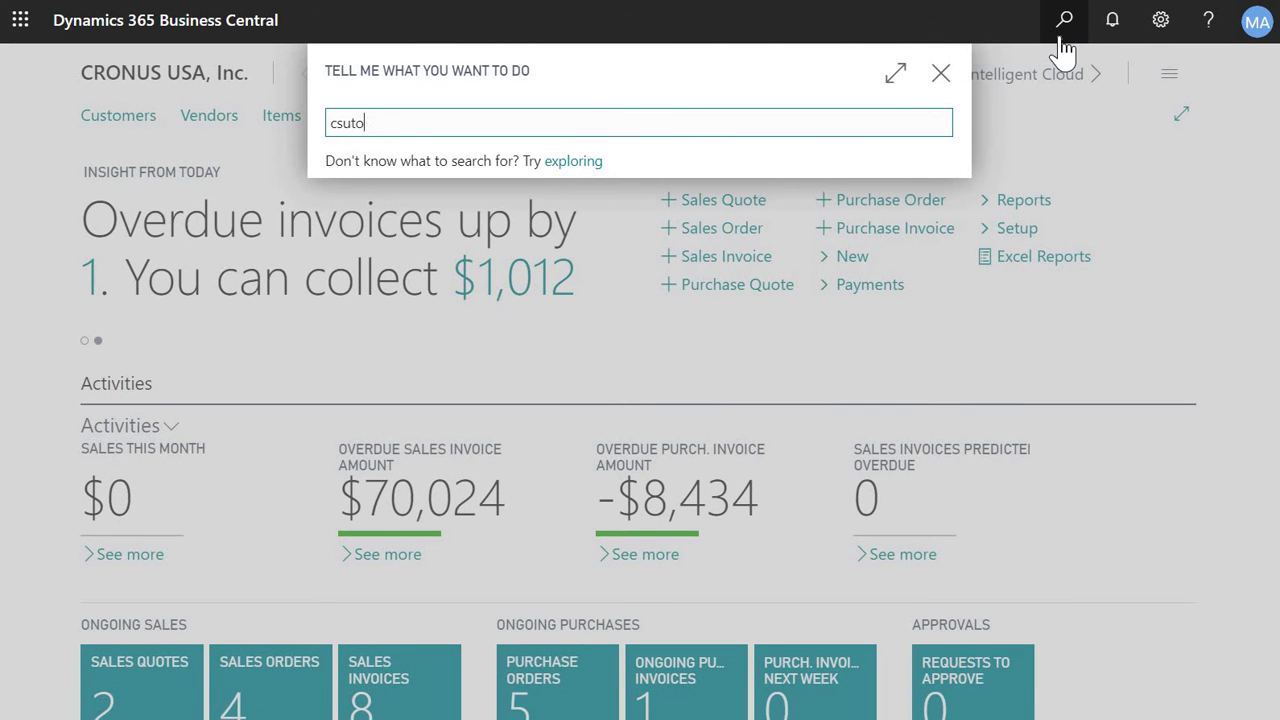
key(BackSpace)
key(BackSpace)
key(BackSpace)
text(s)
key(BackSpace)
text(ustome)
text(r)
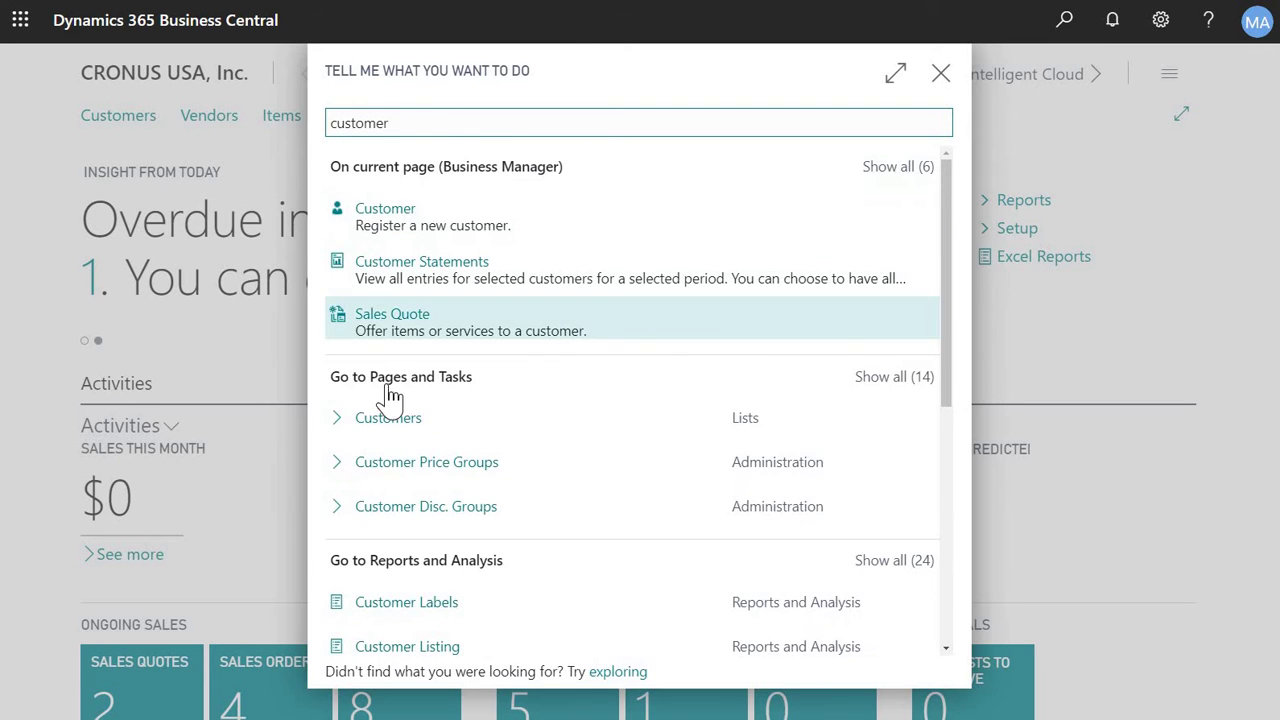
click(394, 436)
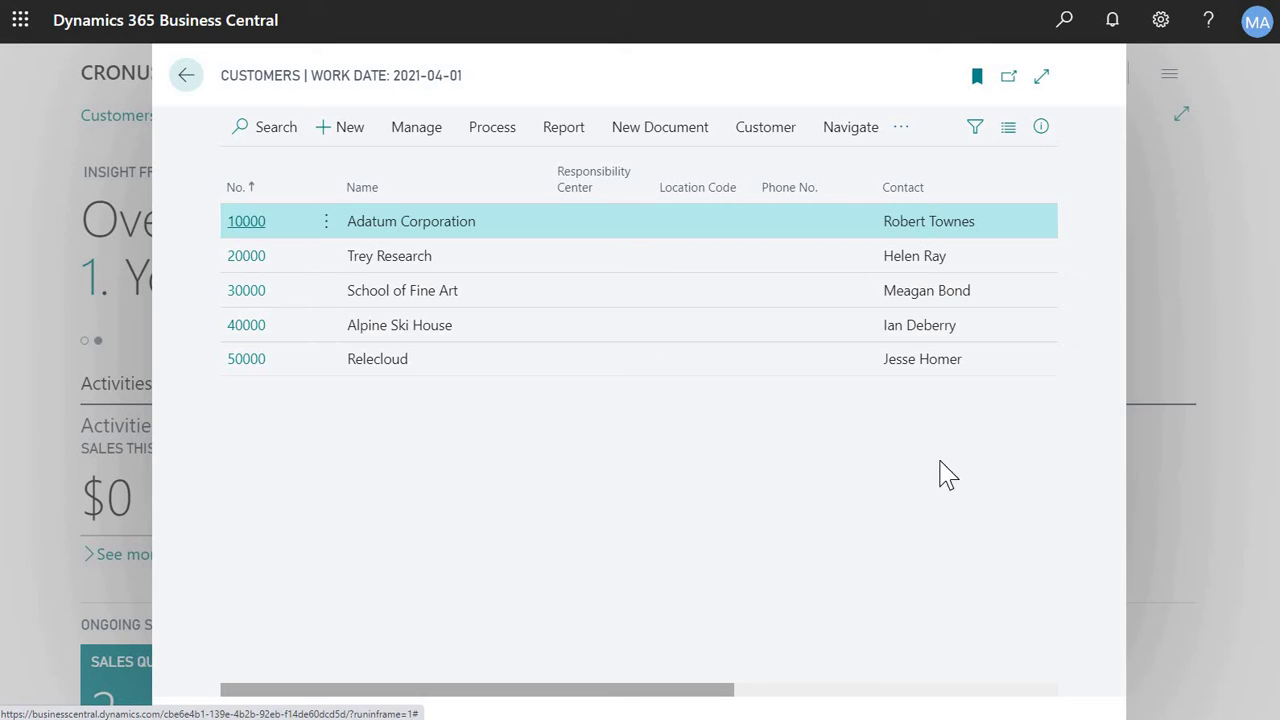
- Inspect the Customers page, revealing Customer List (22) on table Customer (18)
click(1208, 22)
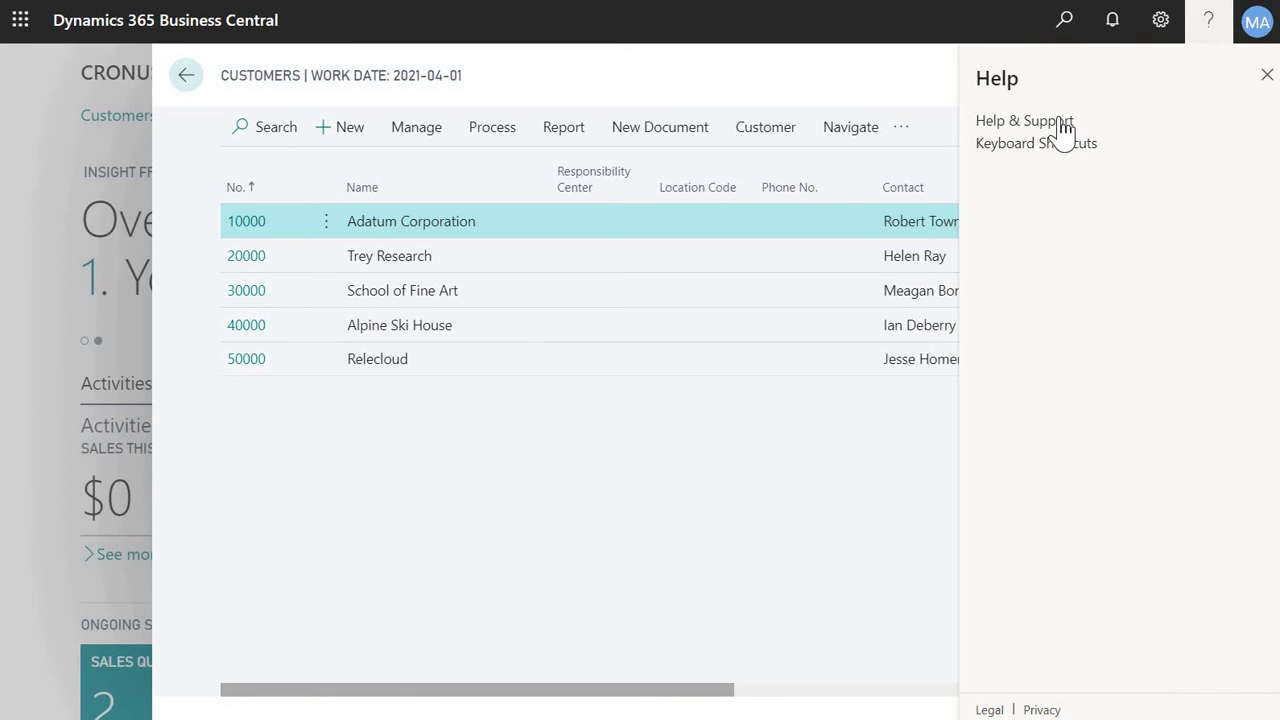
click(1055, 123)
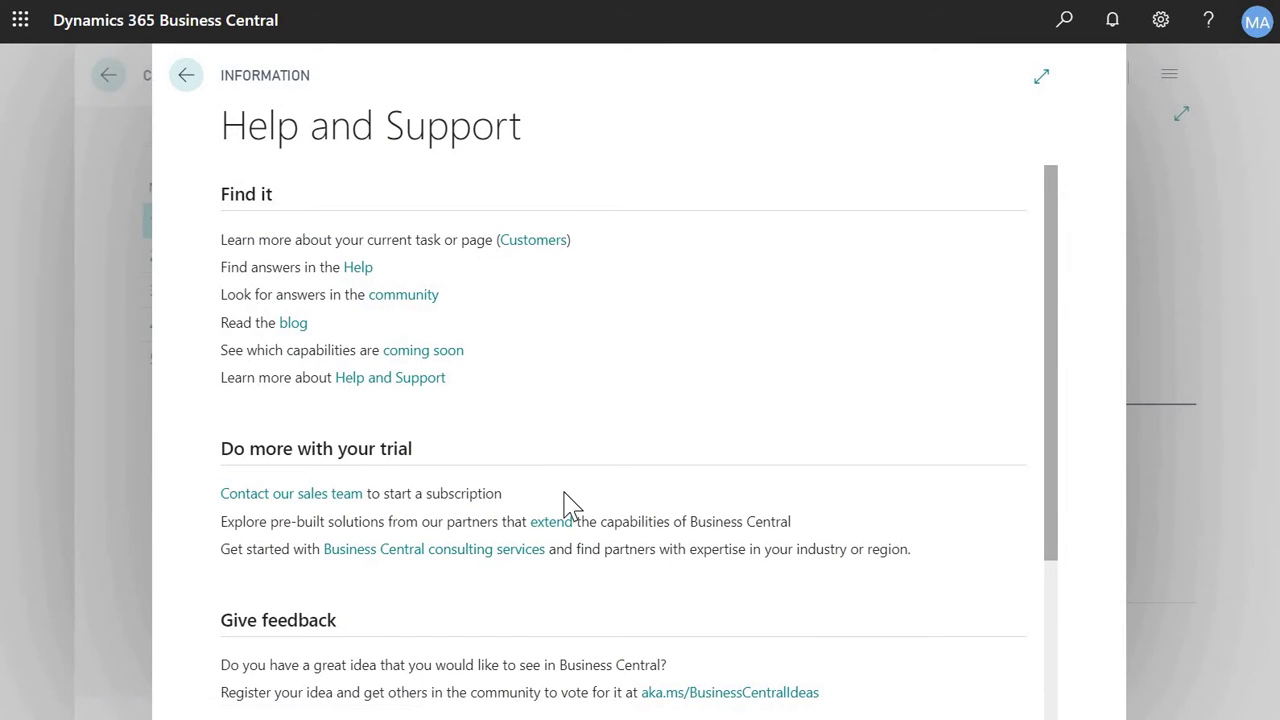
scroll(563, 506, down, 3)
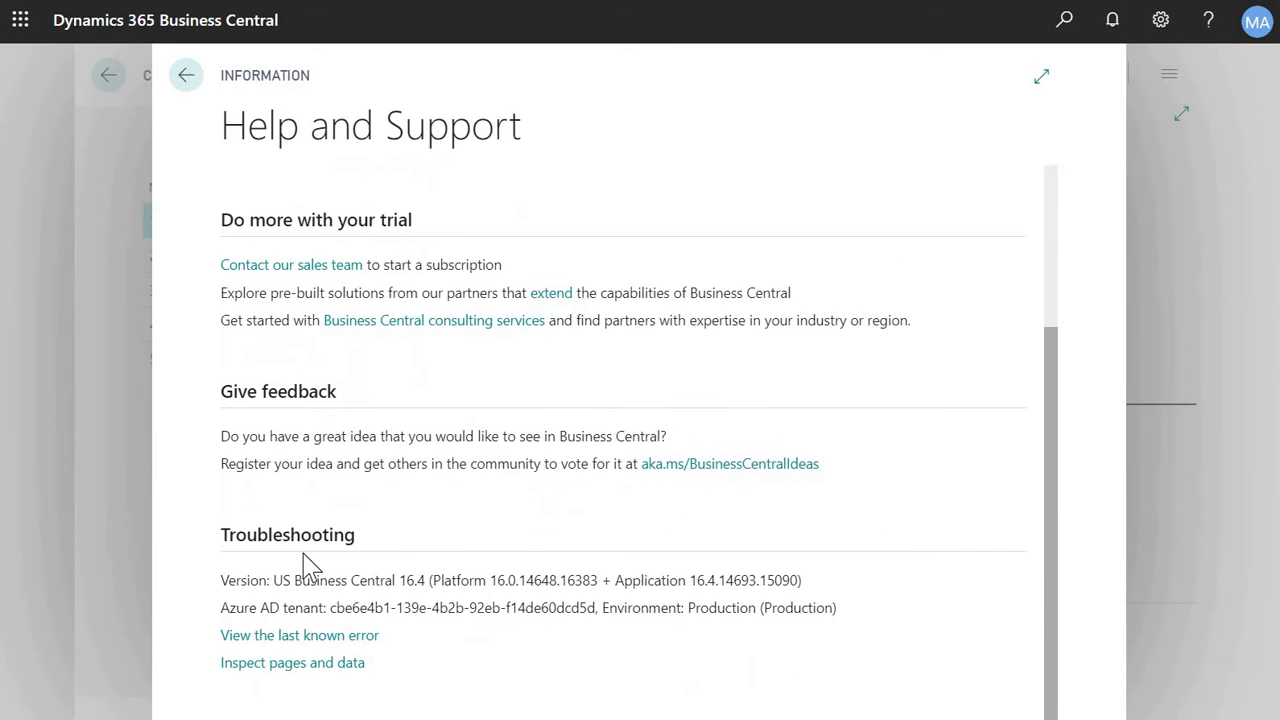
click(275, 664)
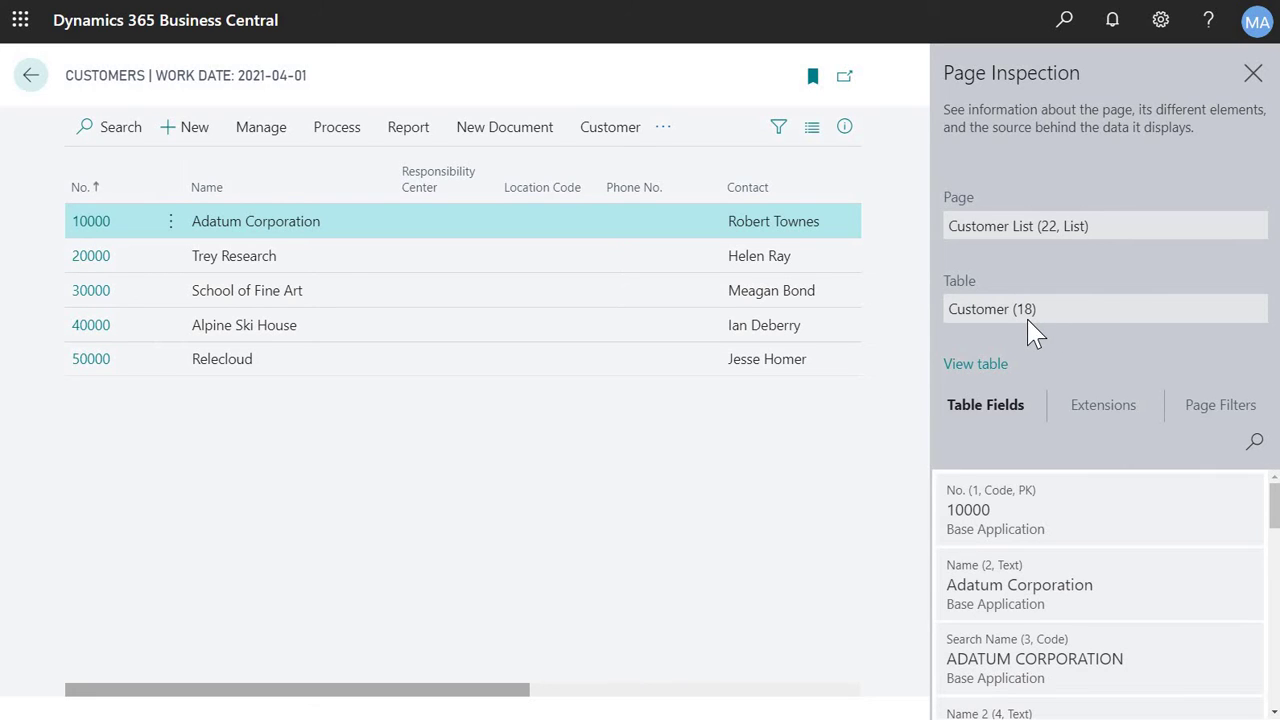
- Open the Vendors list via Tell Me to see its table, Vendor (23)
click(1064, 38)
text(v)
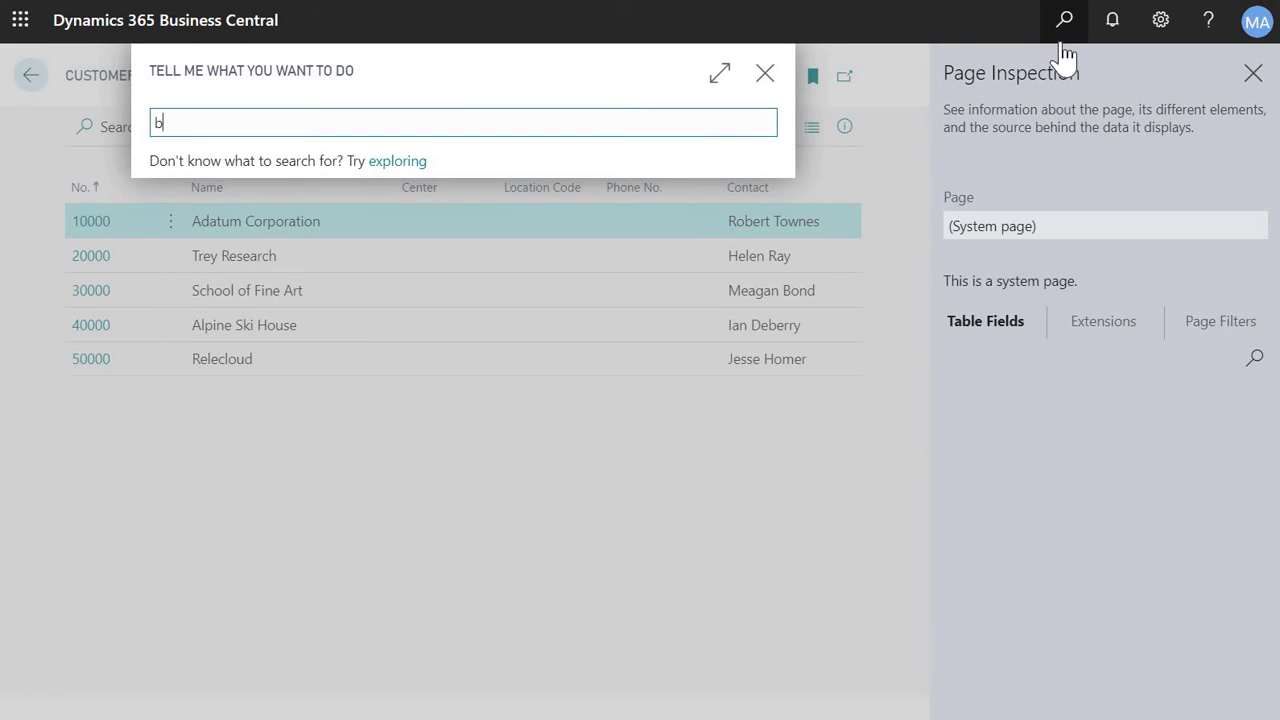
text(endor)
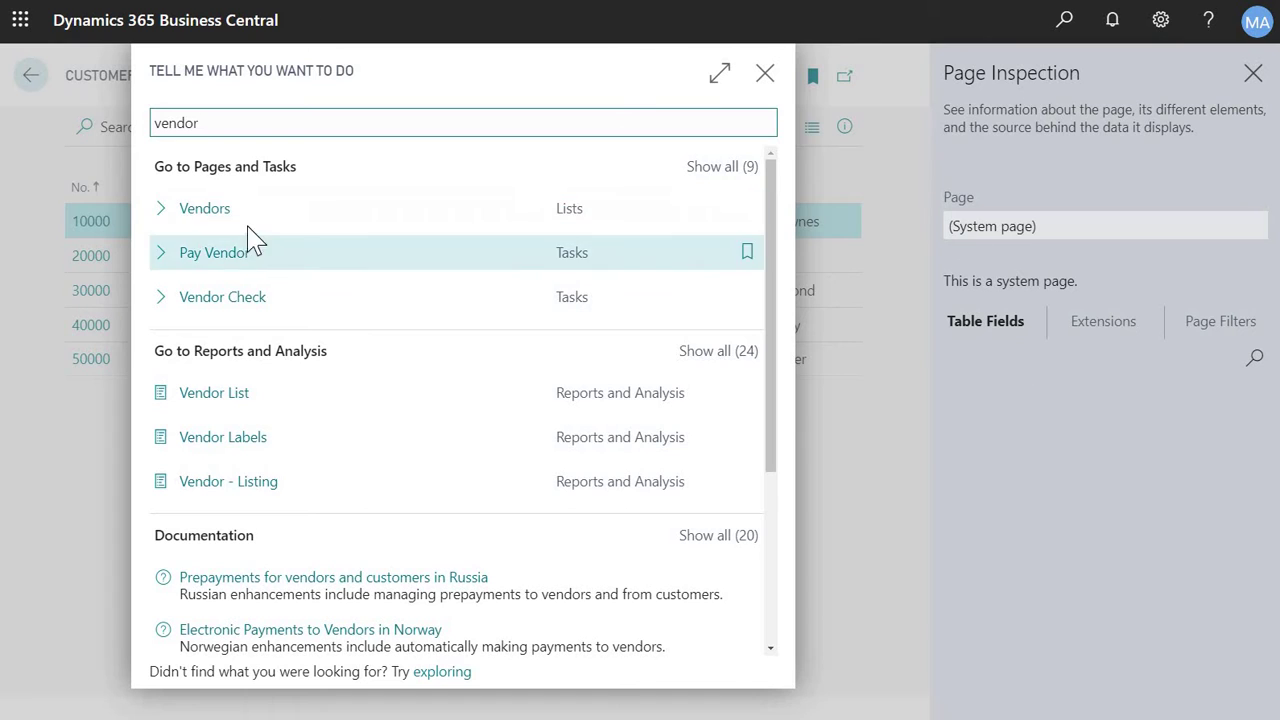
click(248, 216)
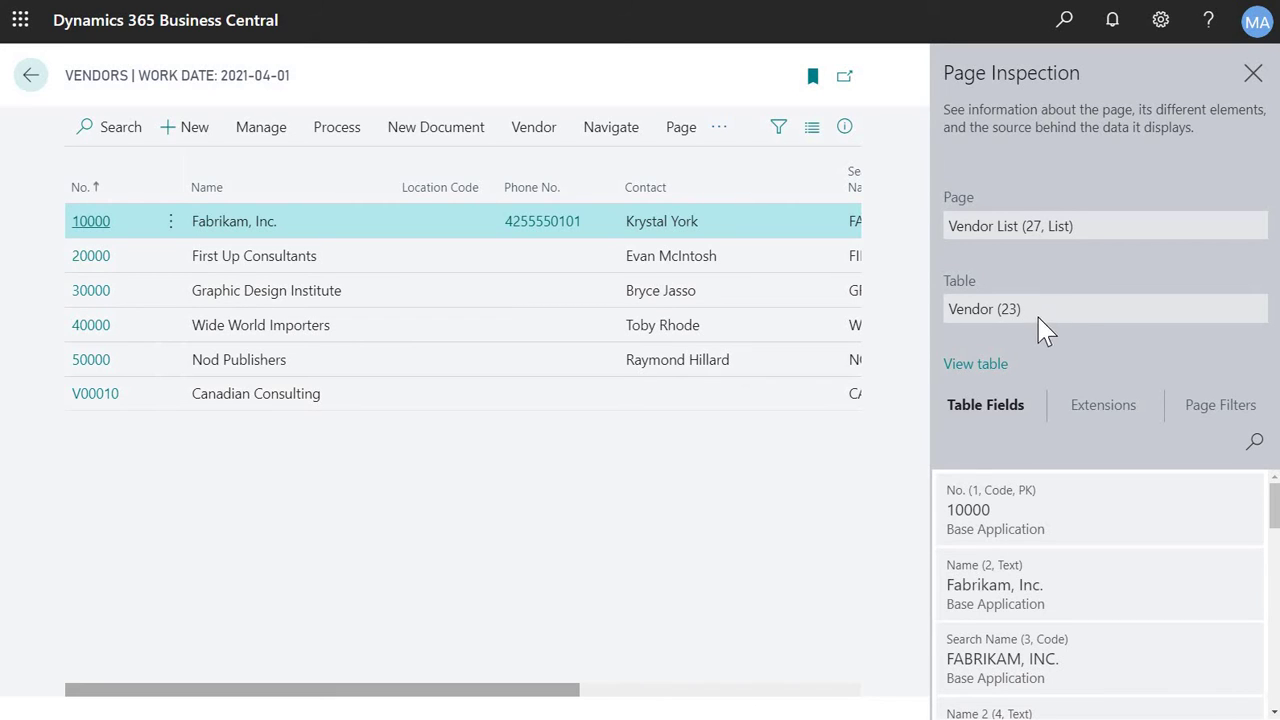
- Go back to the home page and close the Page Inspection pane
click(31, 77)
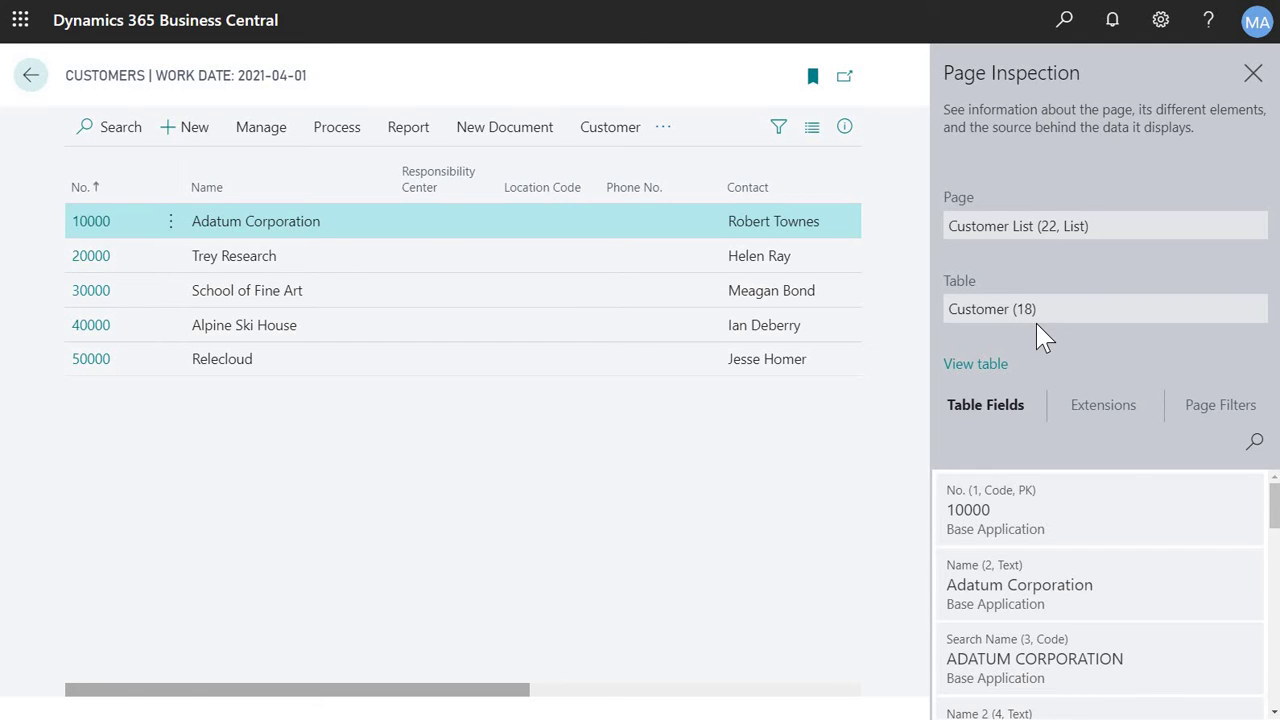
click(38, 85)
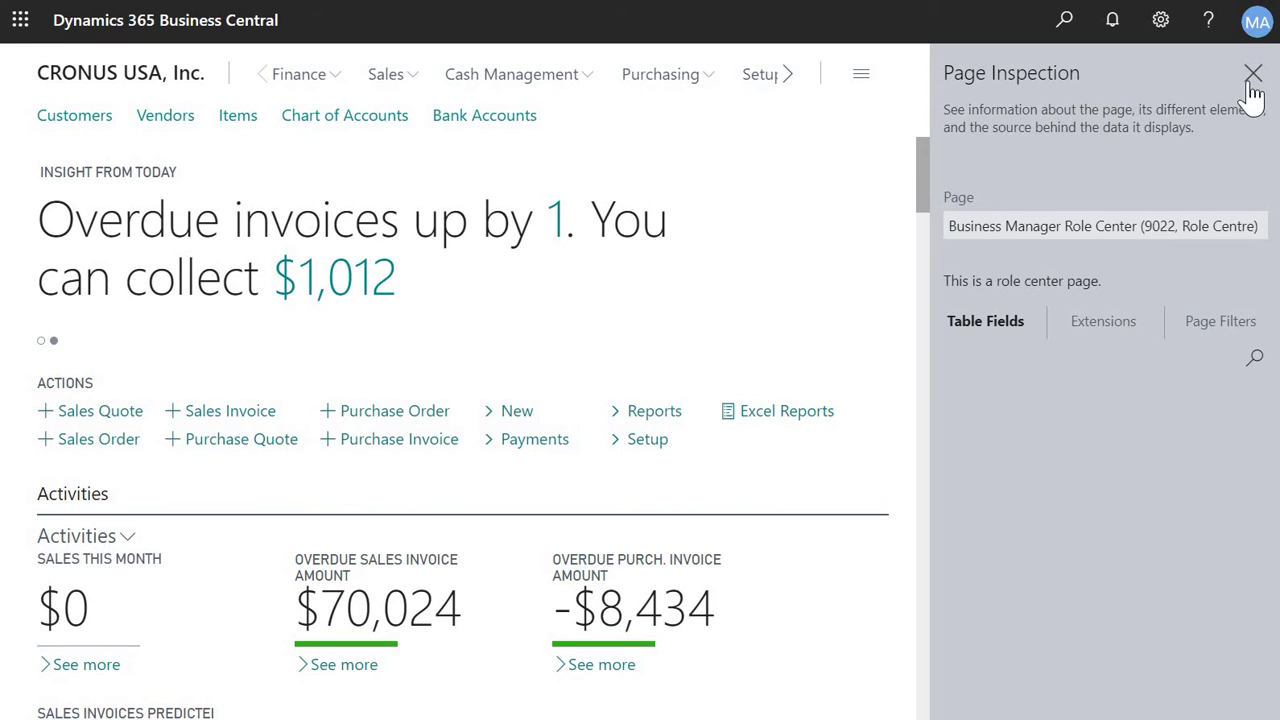
click(1251, 76)
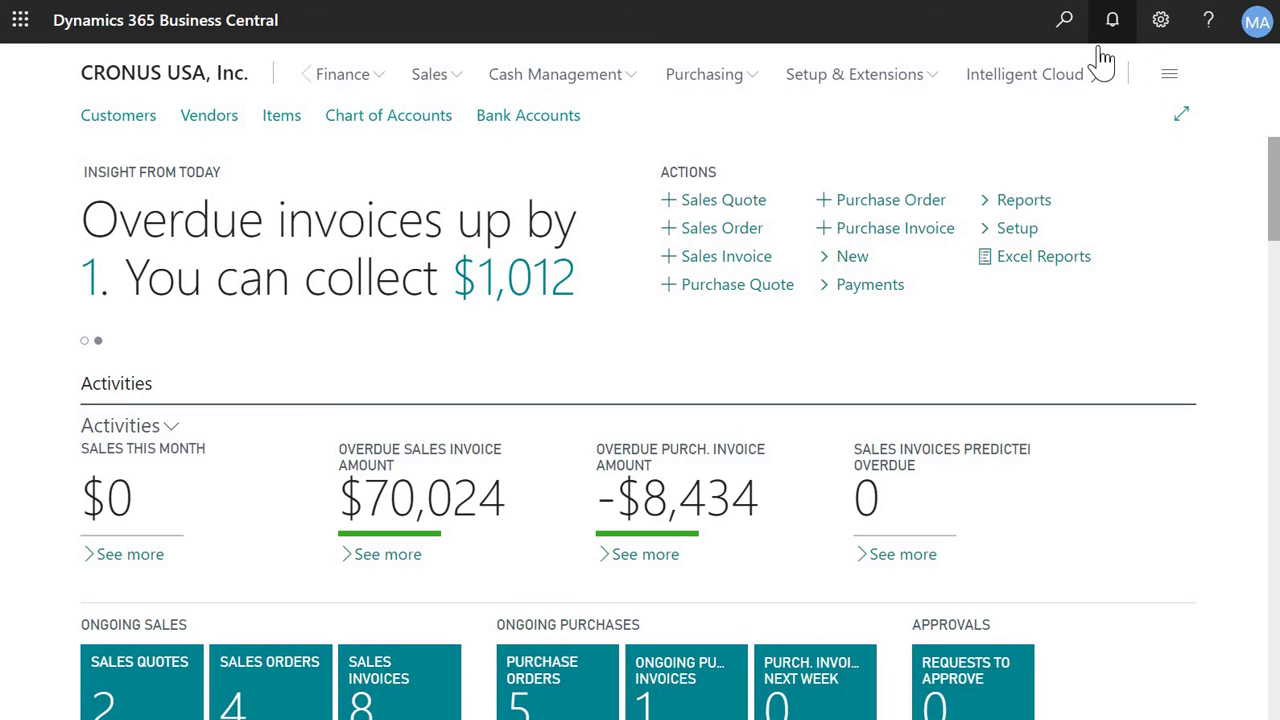
- Find and open Configuration Packages by searching 'config pack'
click(1066, 40)
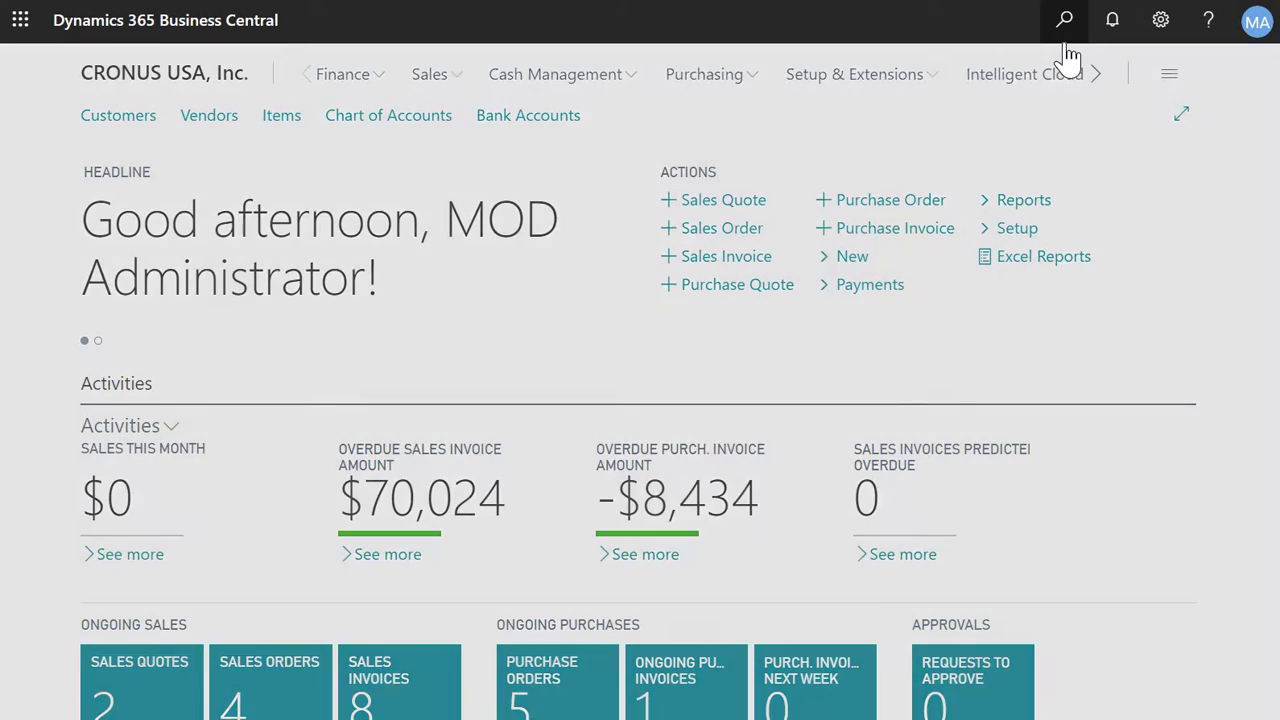
text(conf)
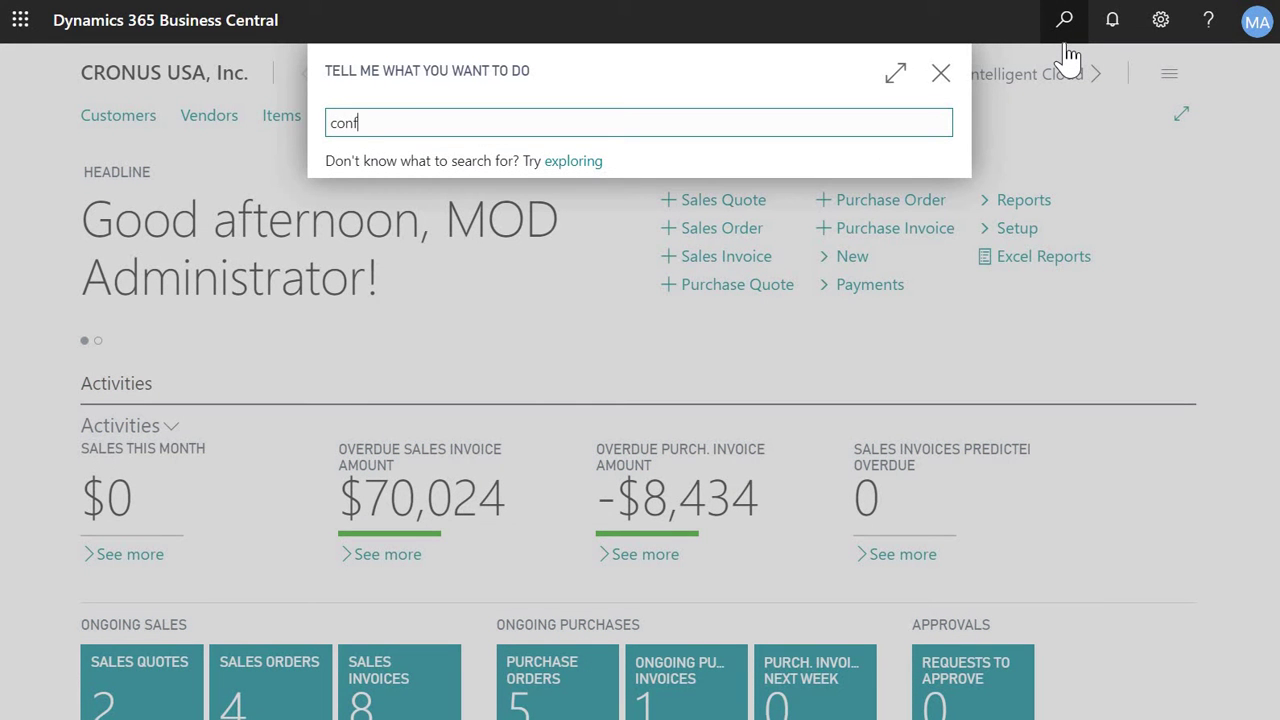
text(ig pack)
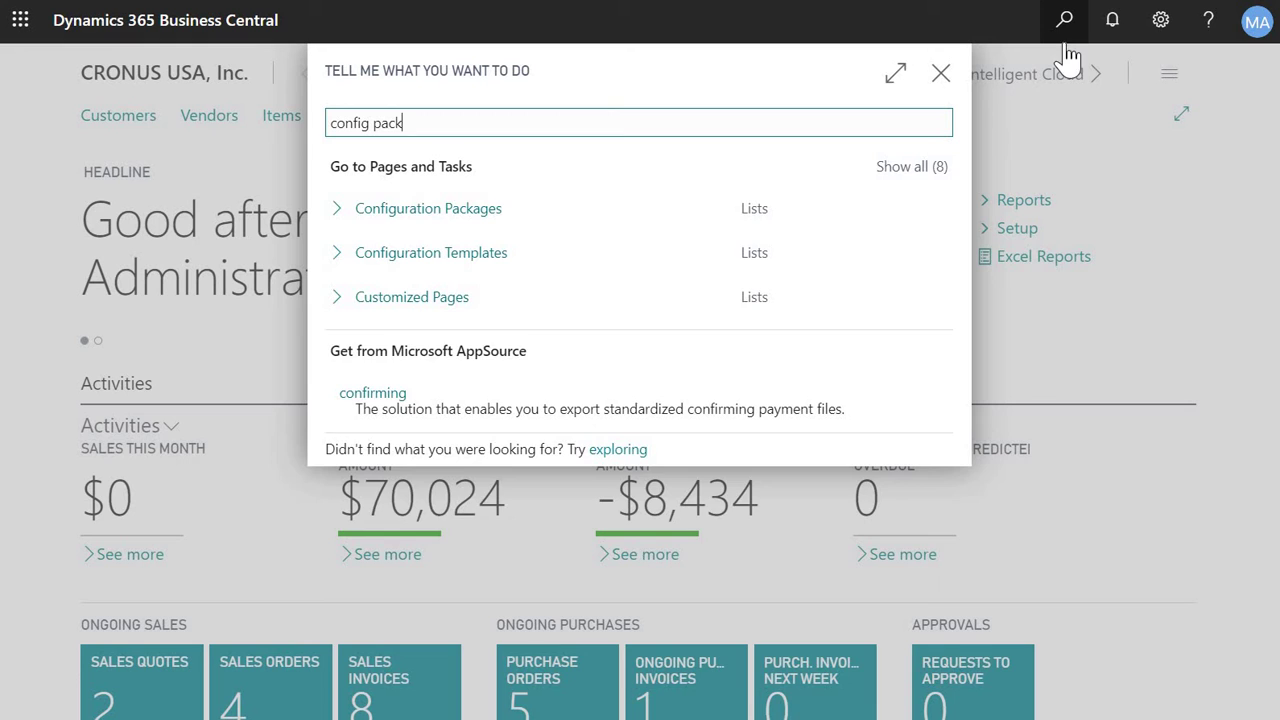
click(494, 210)
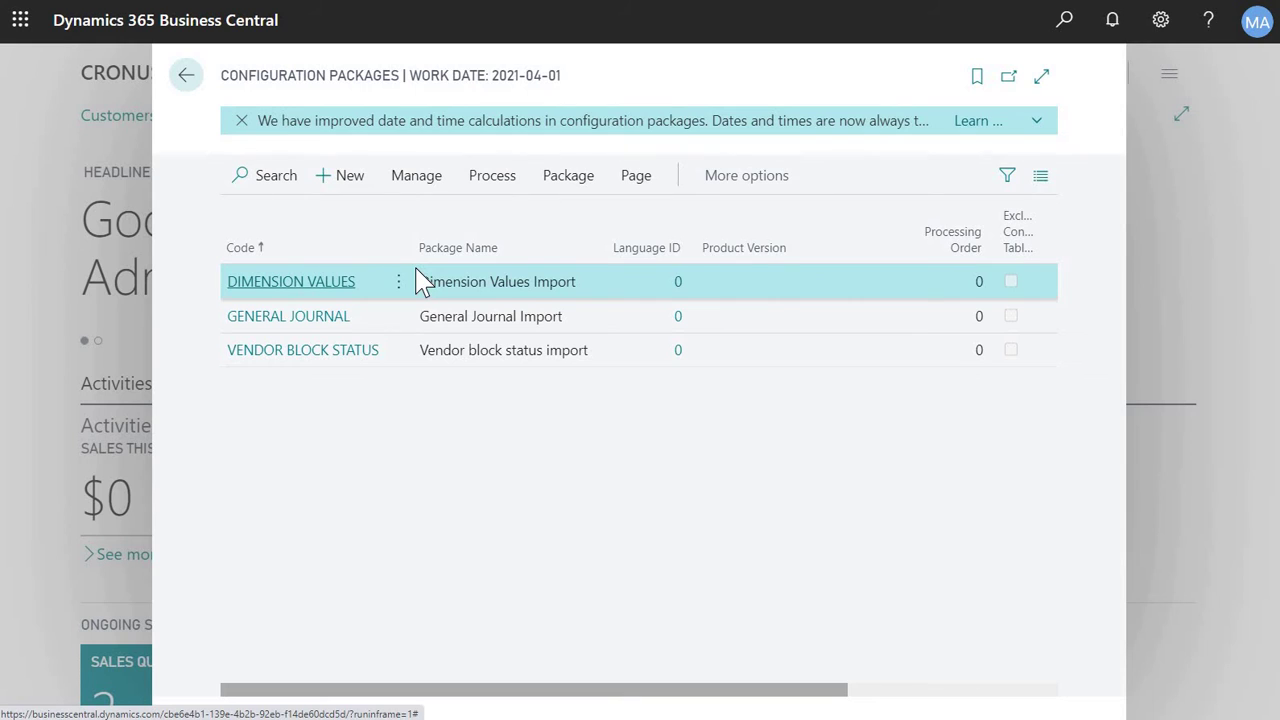
- Create a new package with code CUSTOMERS and name Customers
click(360, 193)
text(Cust)
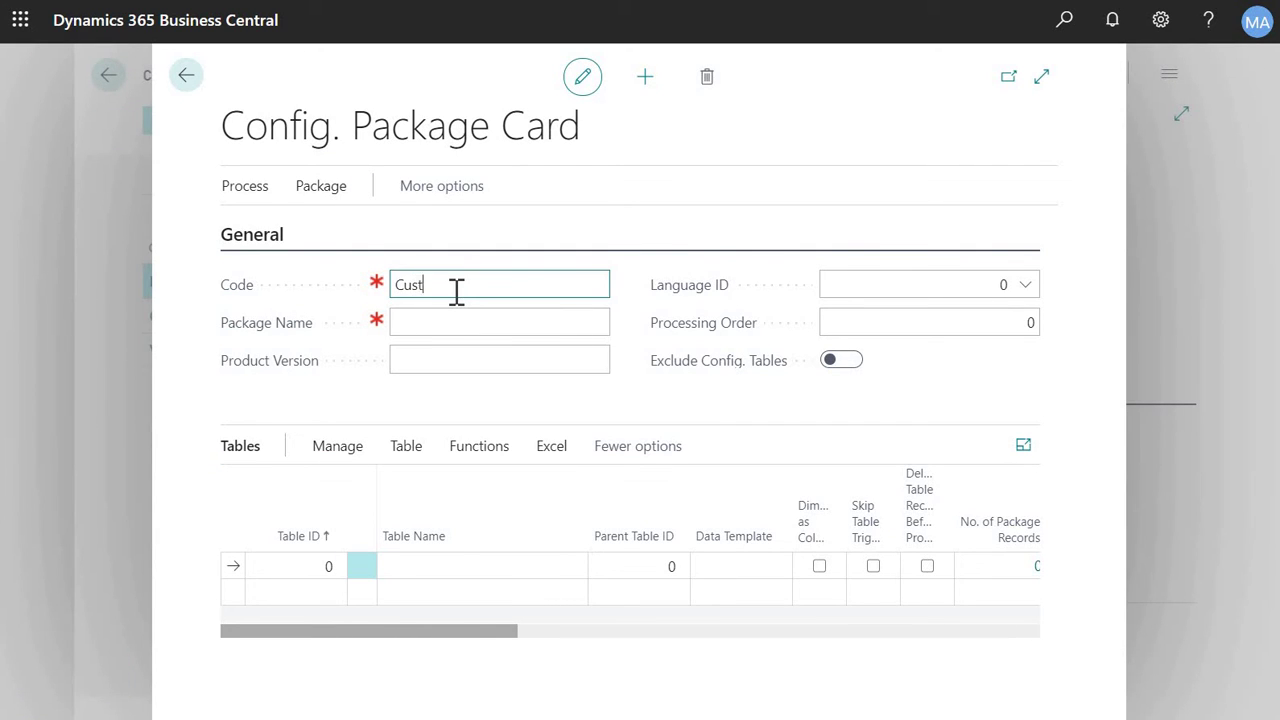
text(omers)
key(Tab)
text(Custo)
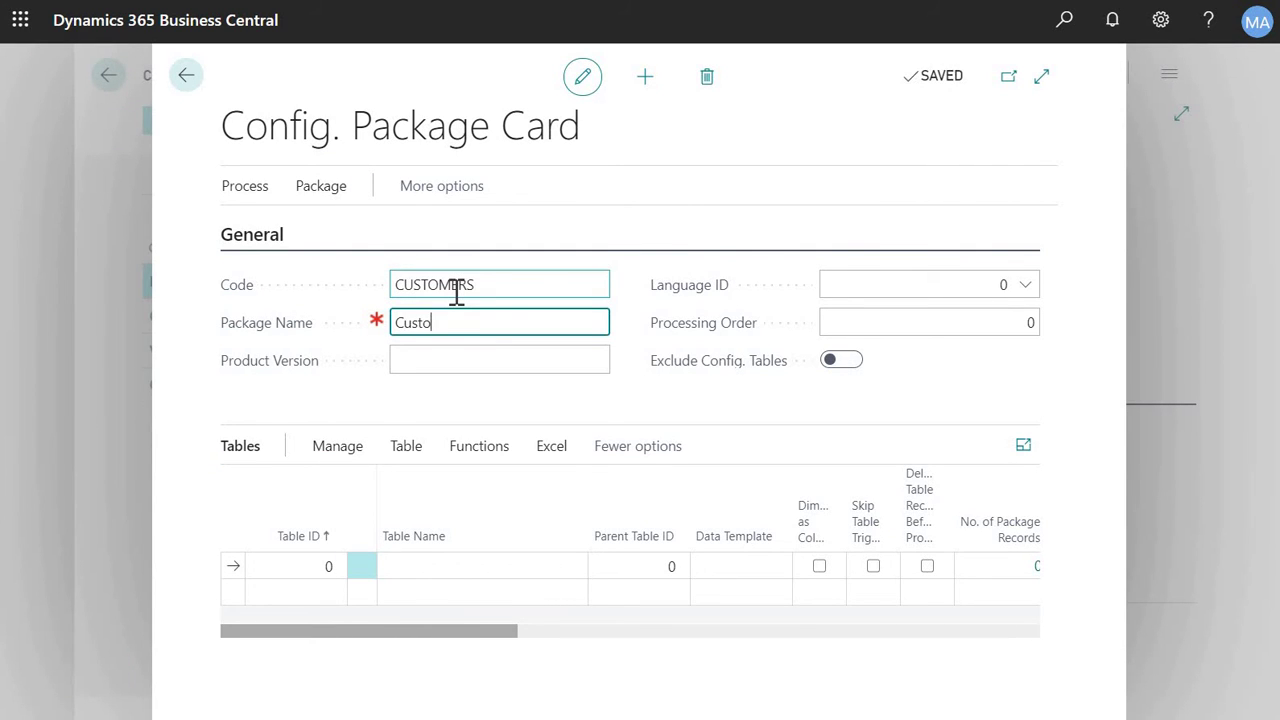
text(mers)
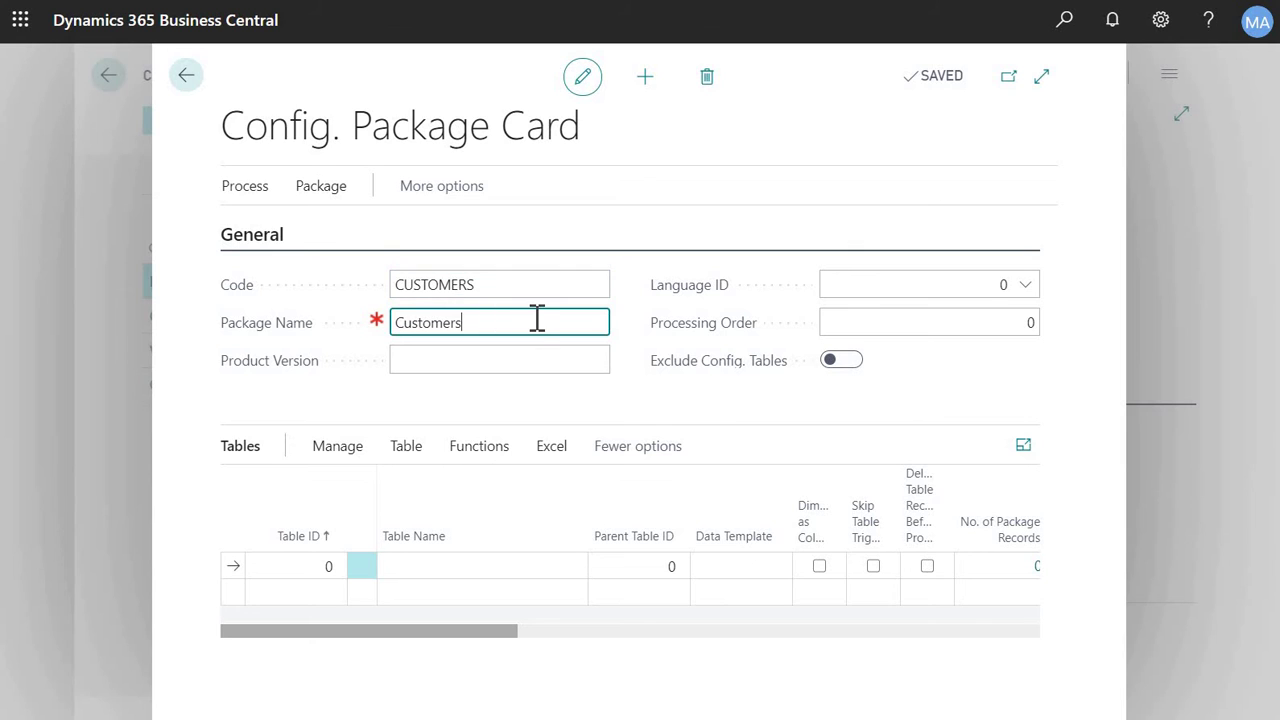
key(Tab)
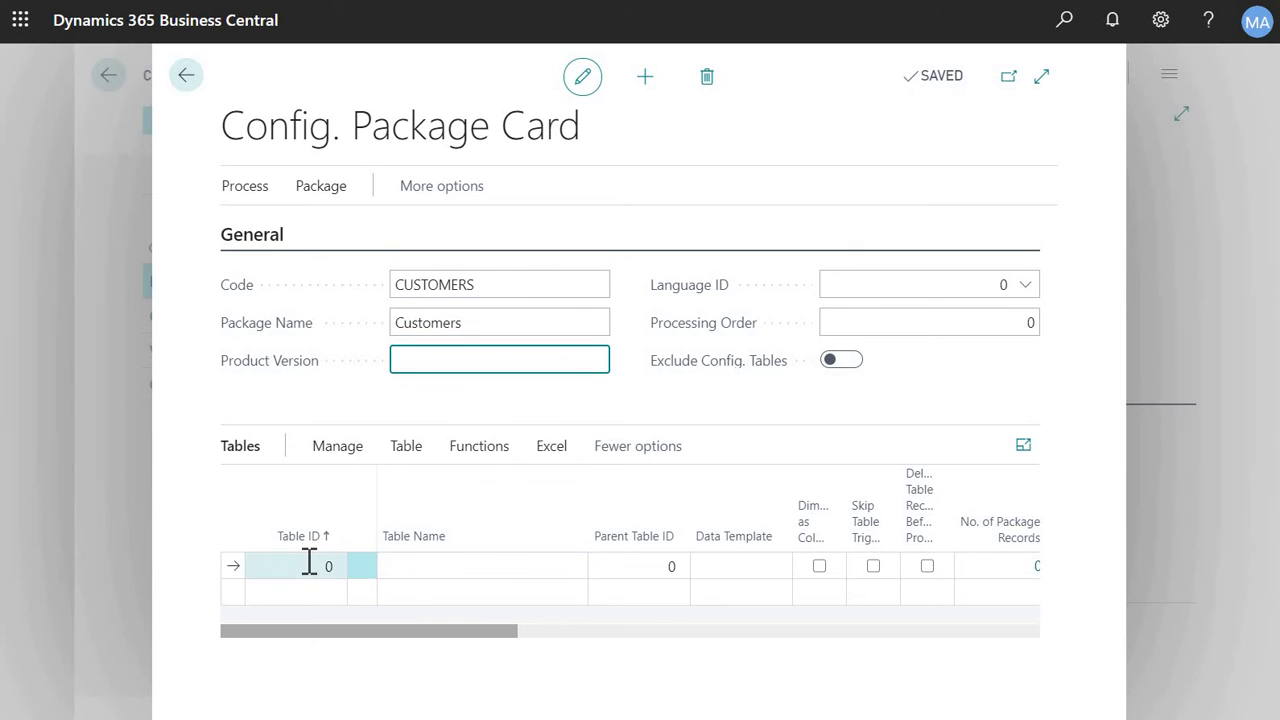
- Add table 18 (Customer) to the package's tables
click(309, 565)
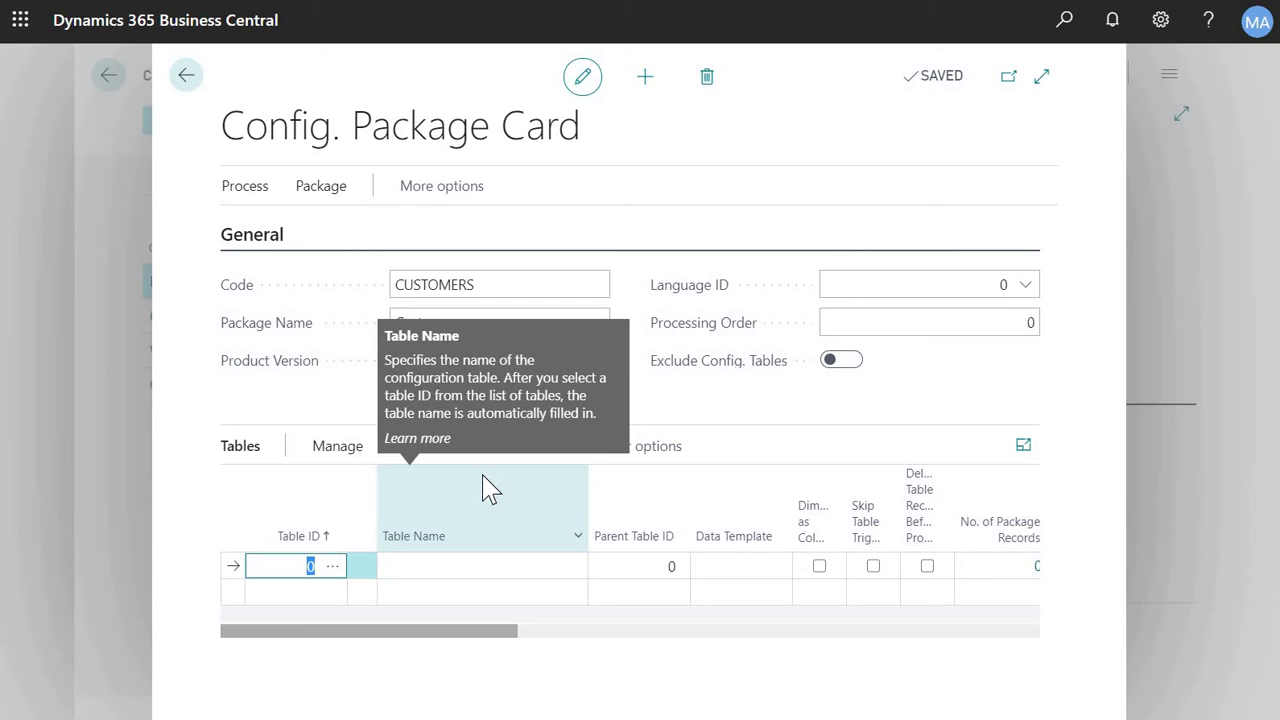
text(18)
key(Tab)
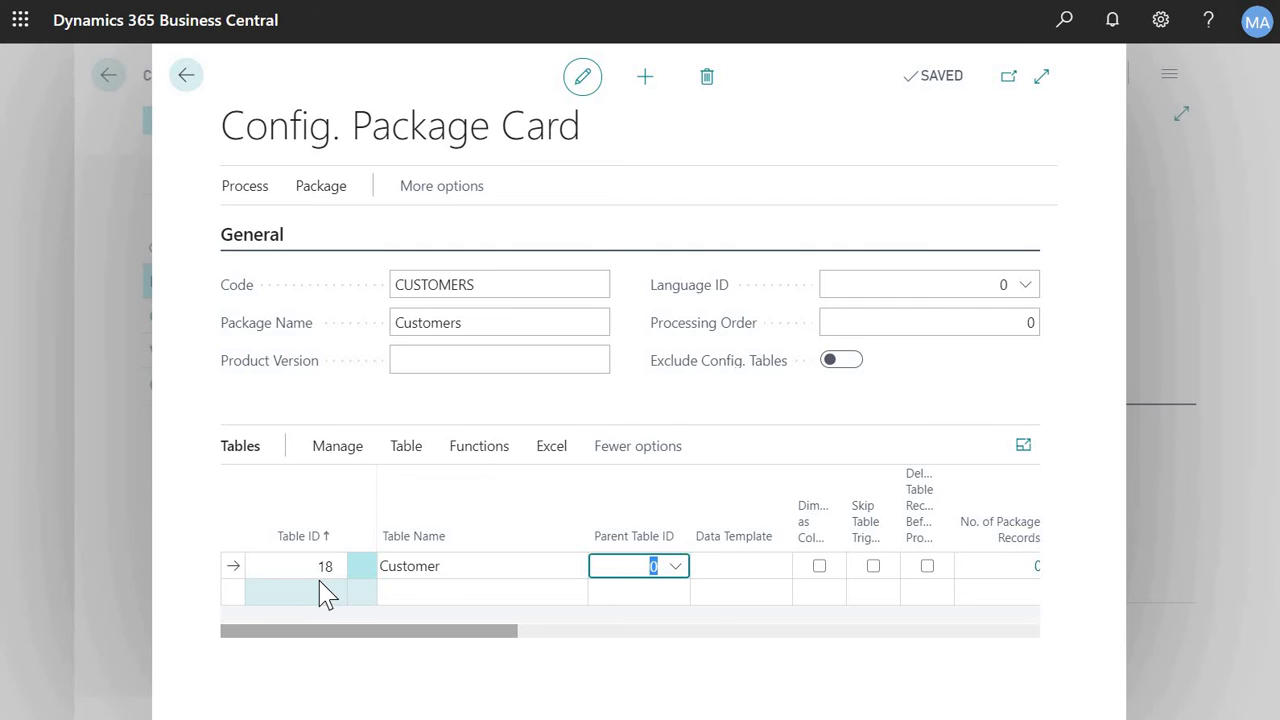
click(376, 470)
click(410, 462)
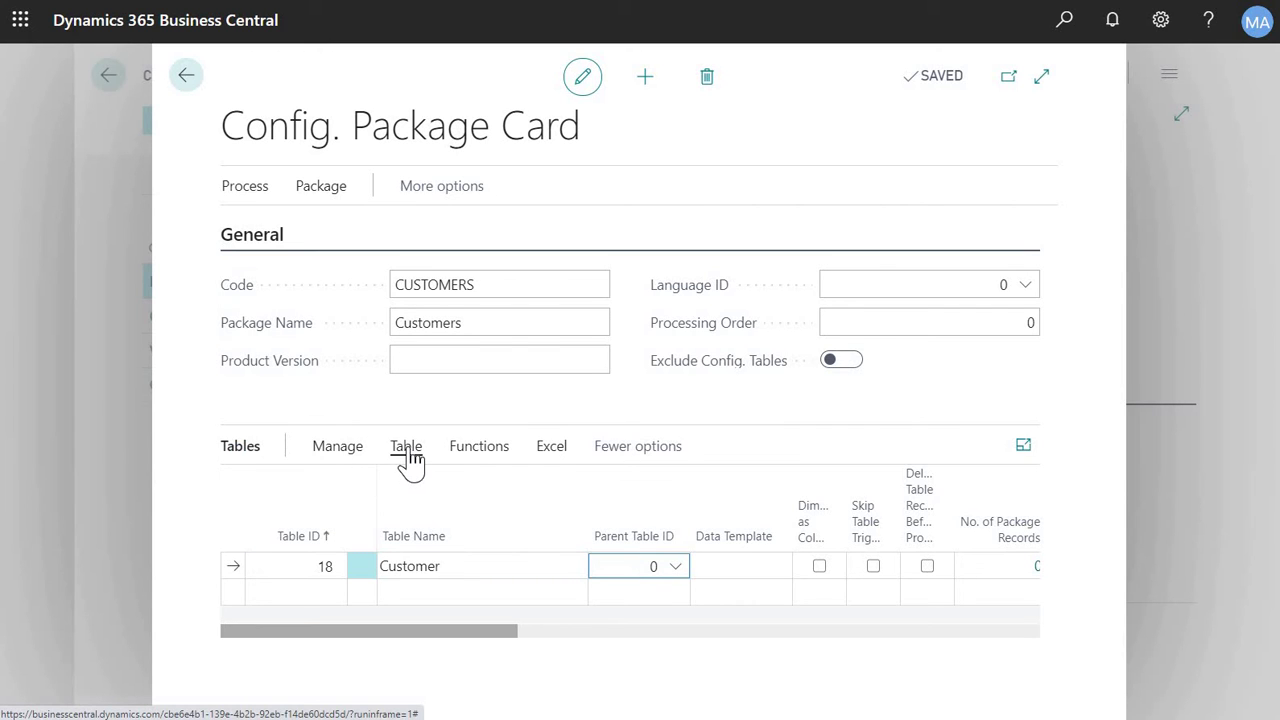
click(610, 503)
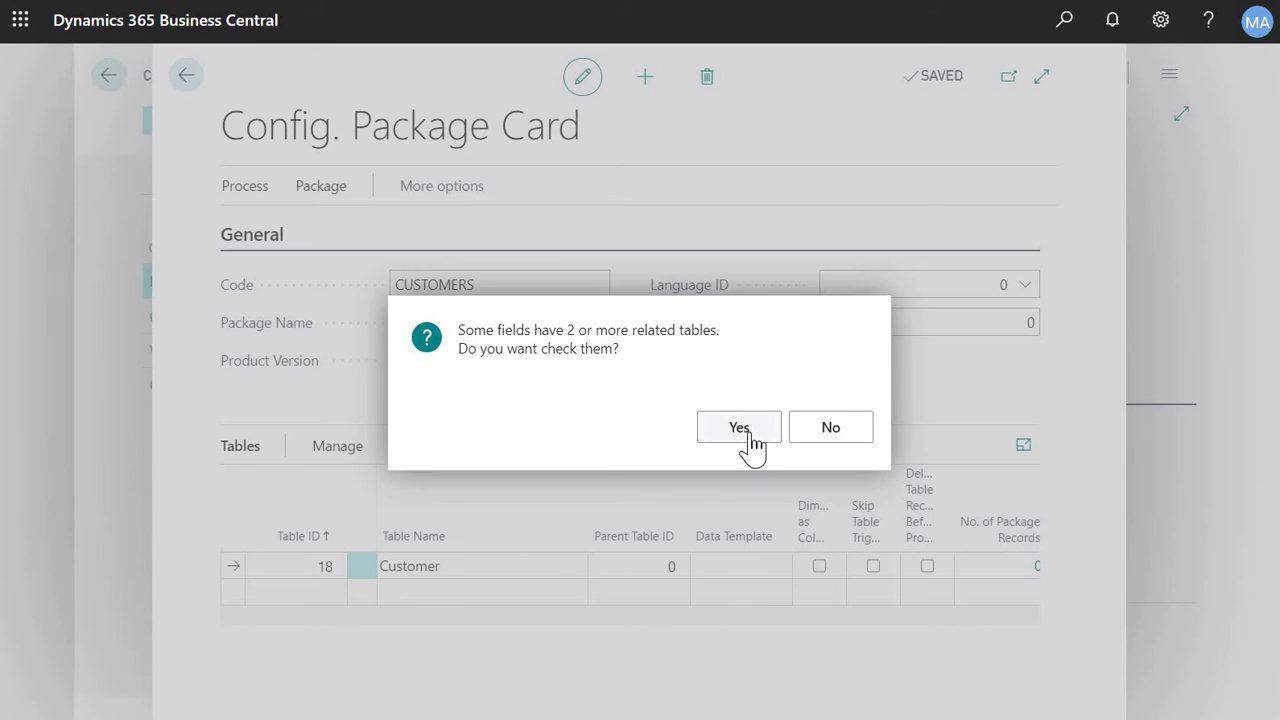
click(740, 428)
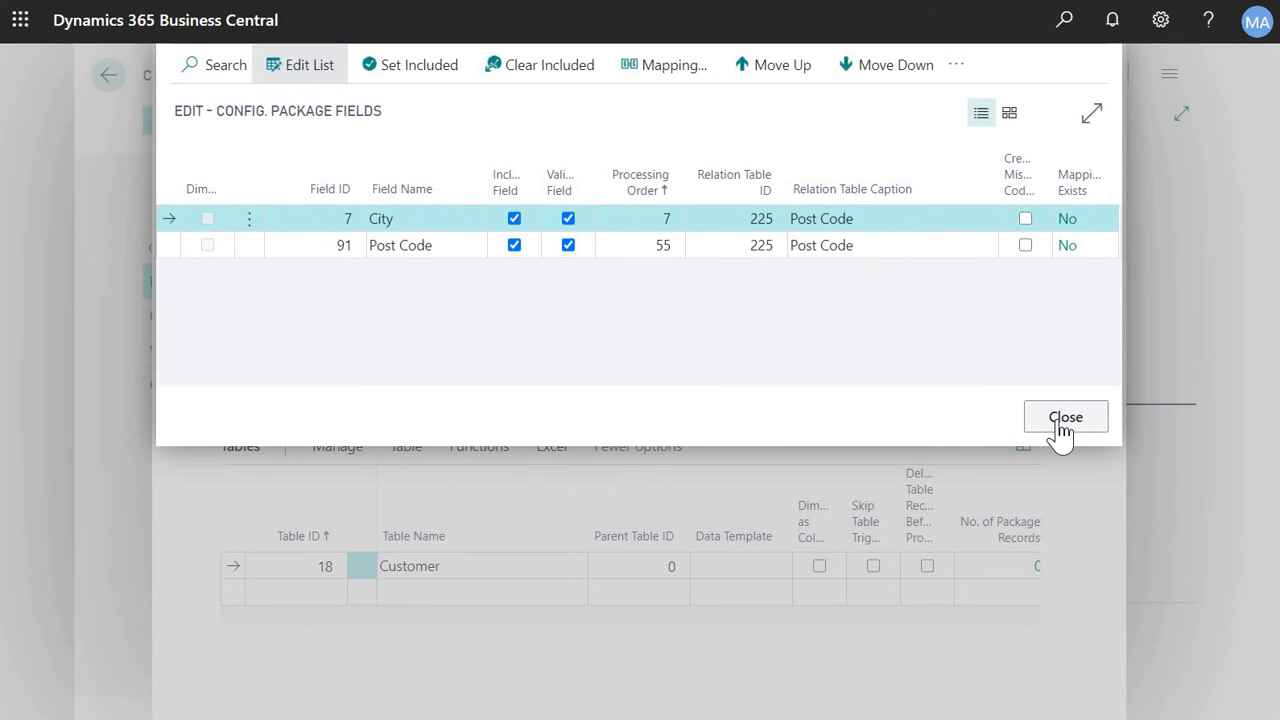
click(1062, 425)
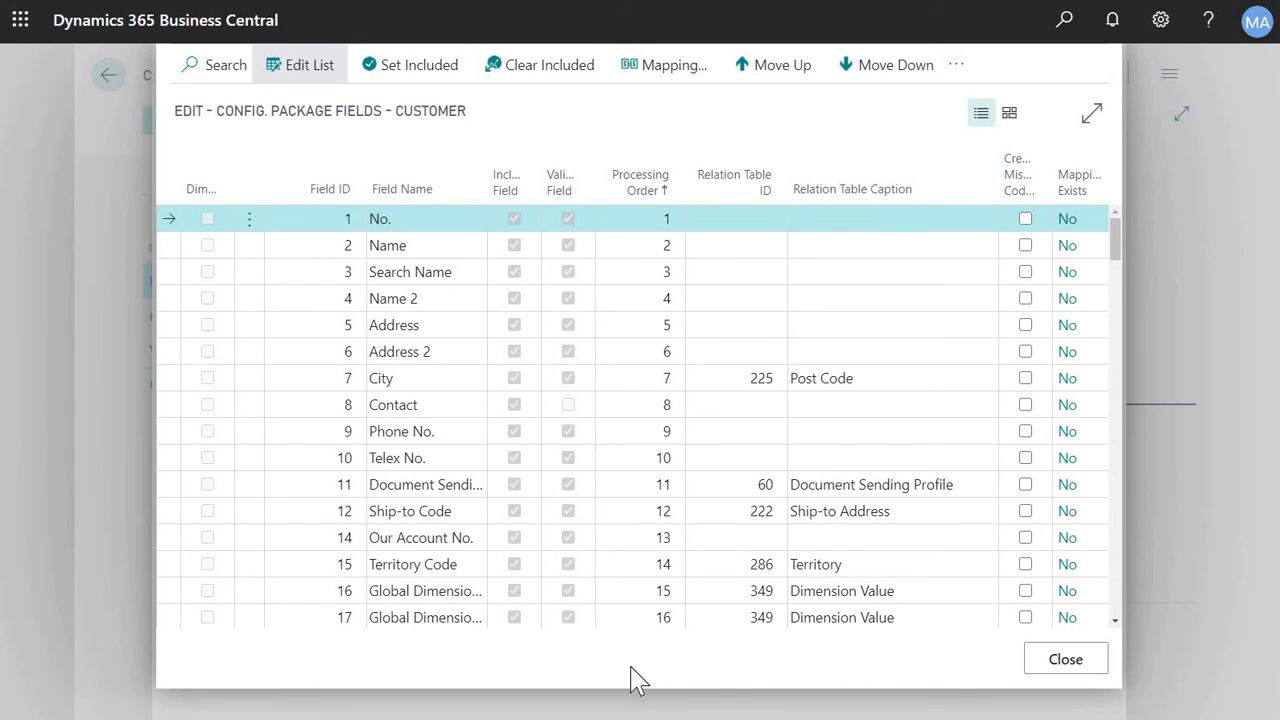
mouse_move(536, 272)
scroll(540, 490, down, 2)
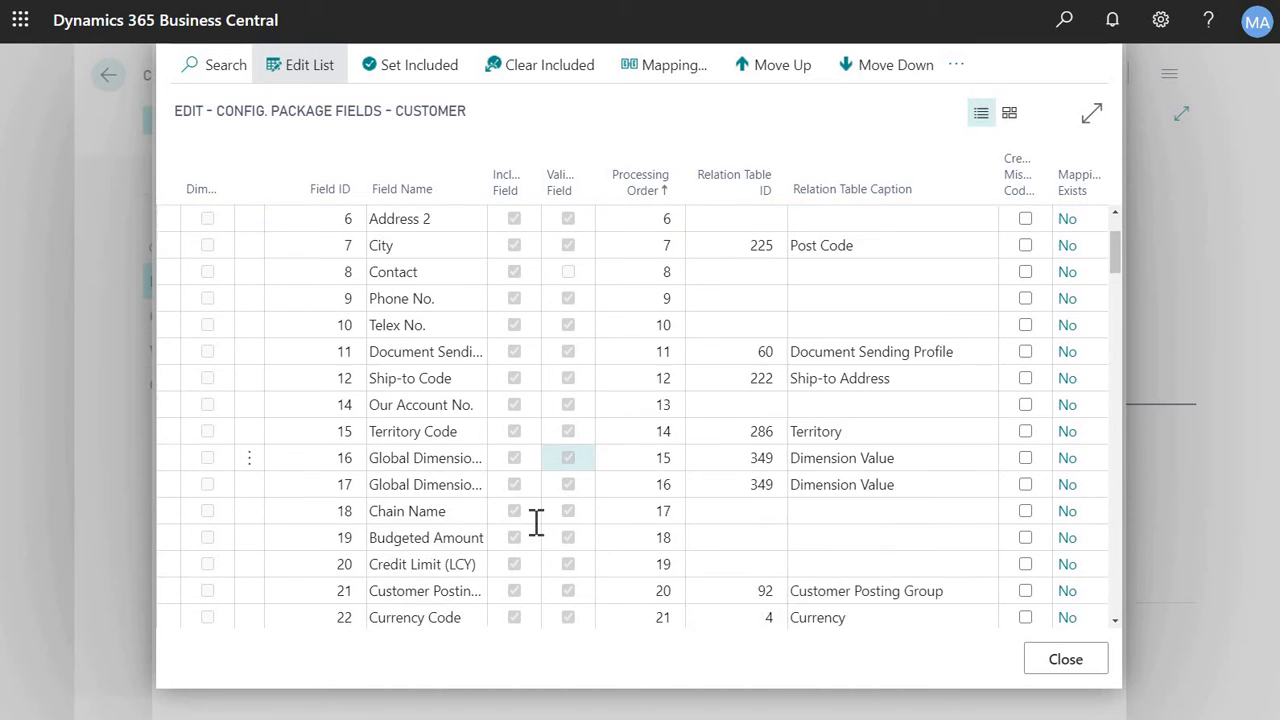
scroll(534, 523, down, 2)
scroll(535, 526, down, 2)
scroll(535, 528, down, 2)
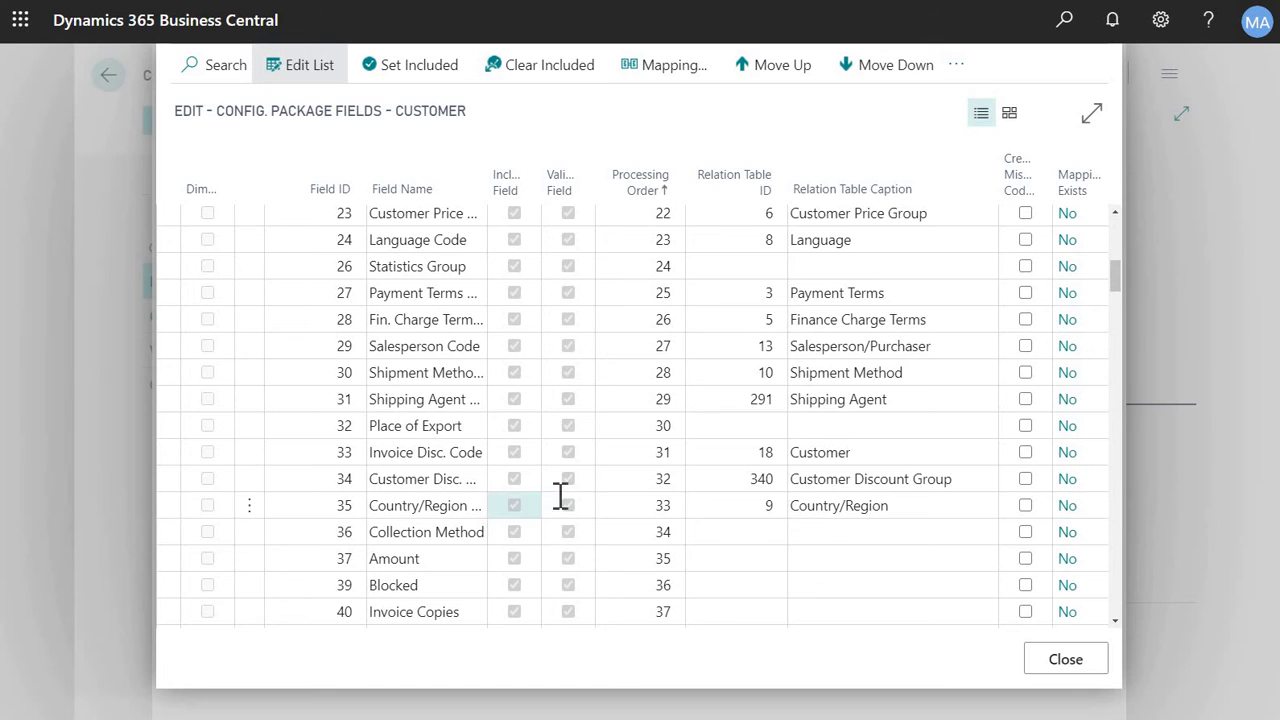
scroll(560, 491, up, 2)
scroll(561, 492, up, 5)
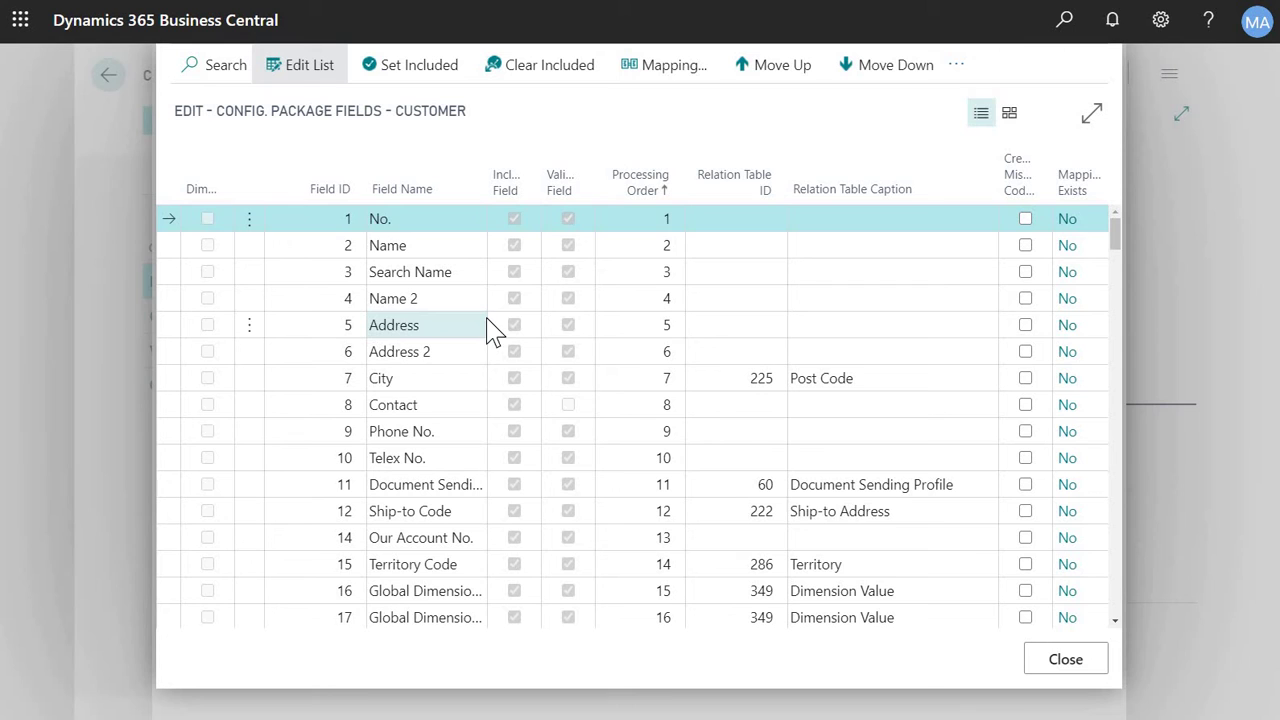
click(1065, 659)
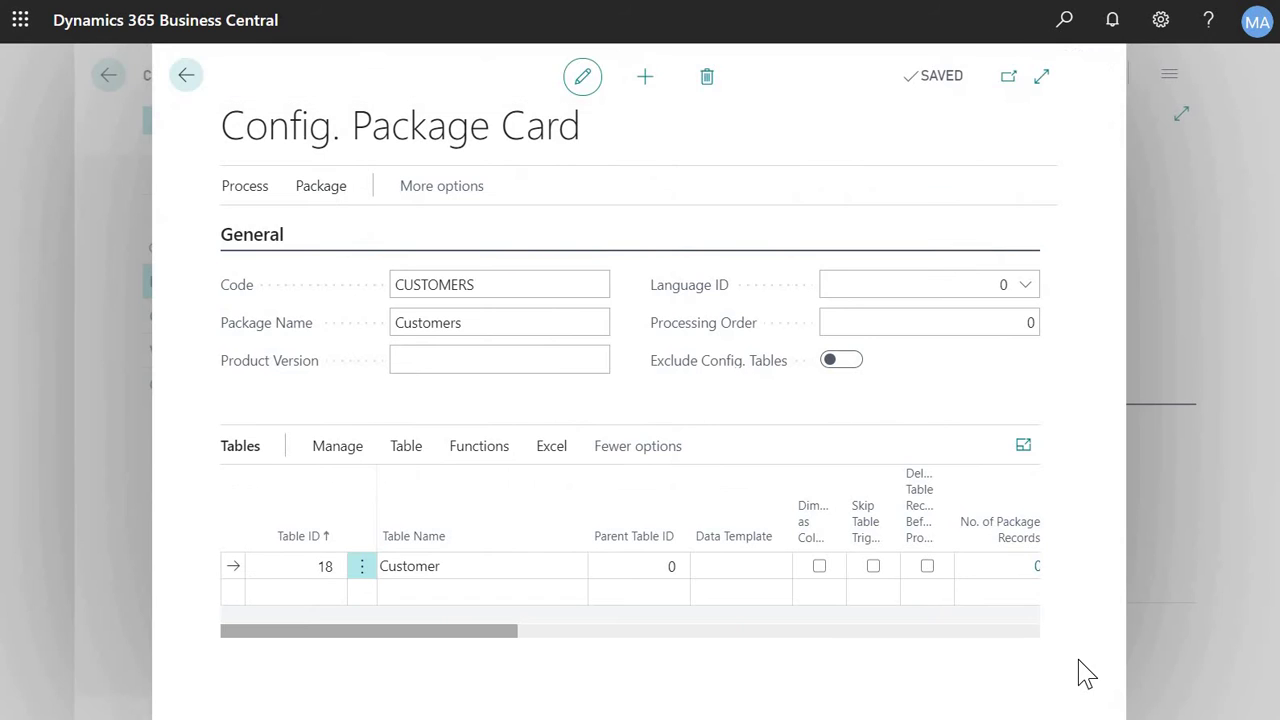
- Export the Customer table to Excel and open the downloaded workbook
click(552, 458)
click(312, 492)
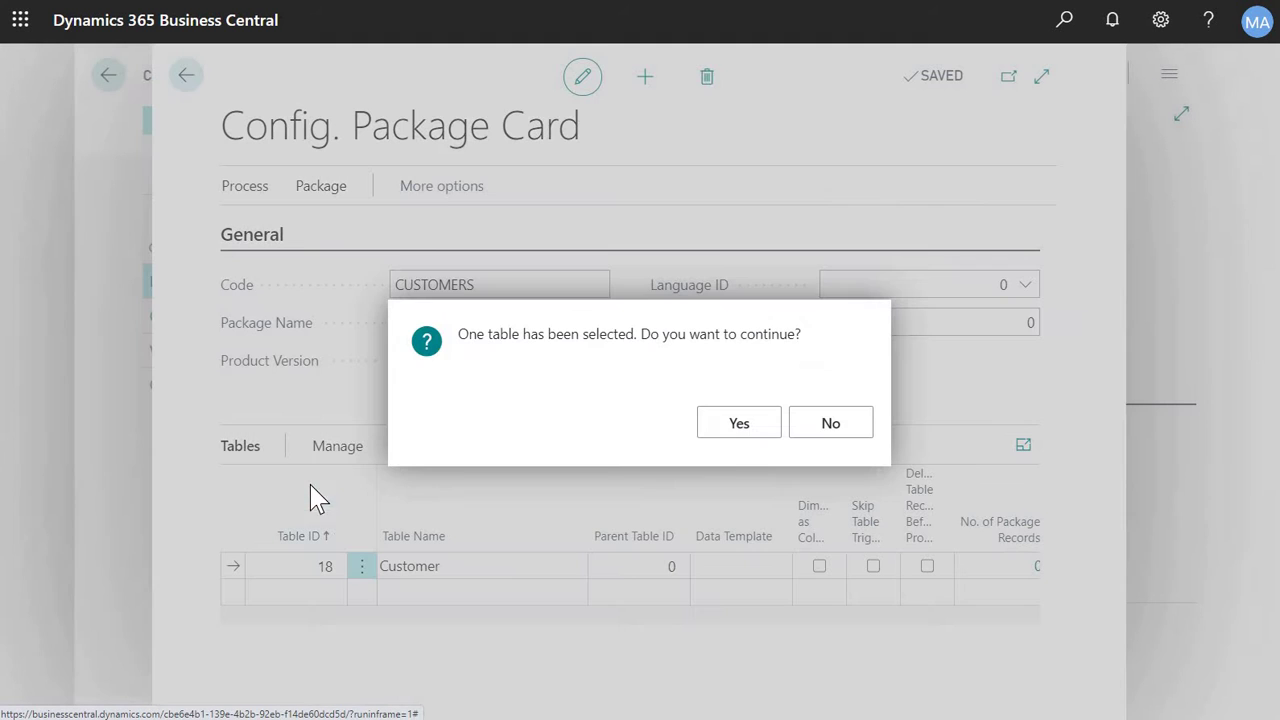
click(740, 428)
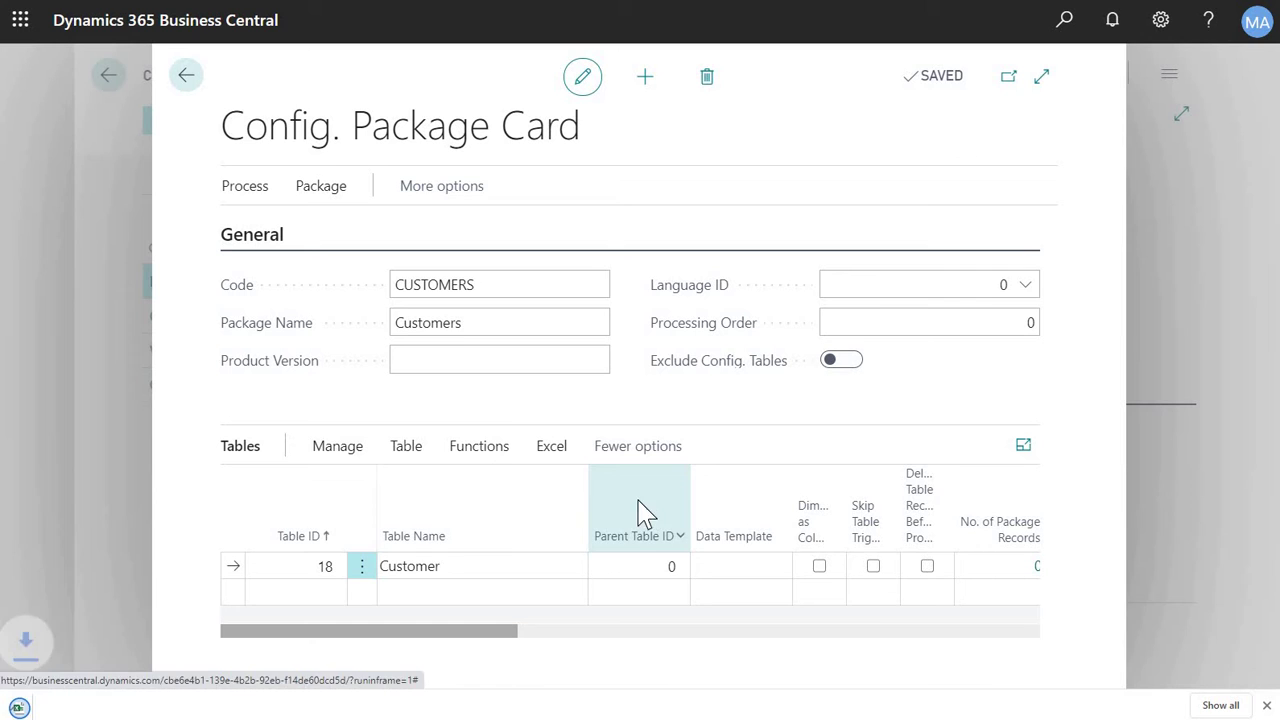
click(86, 700)
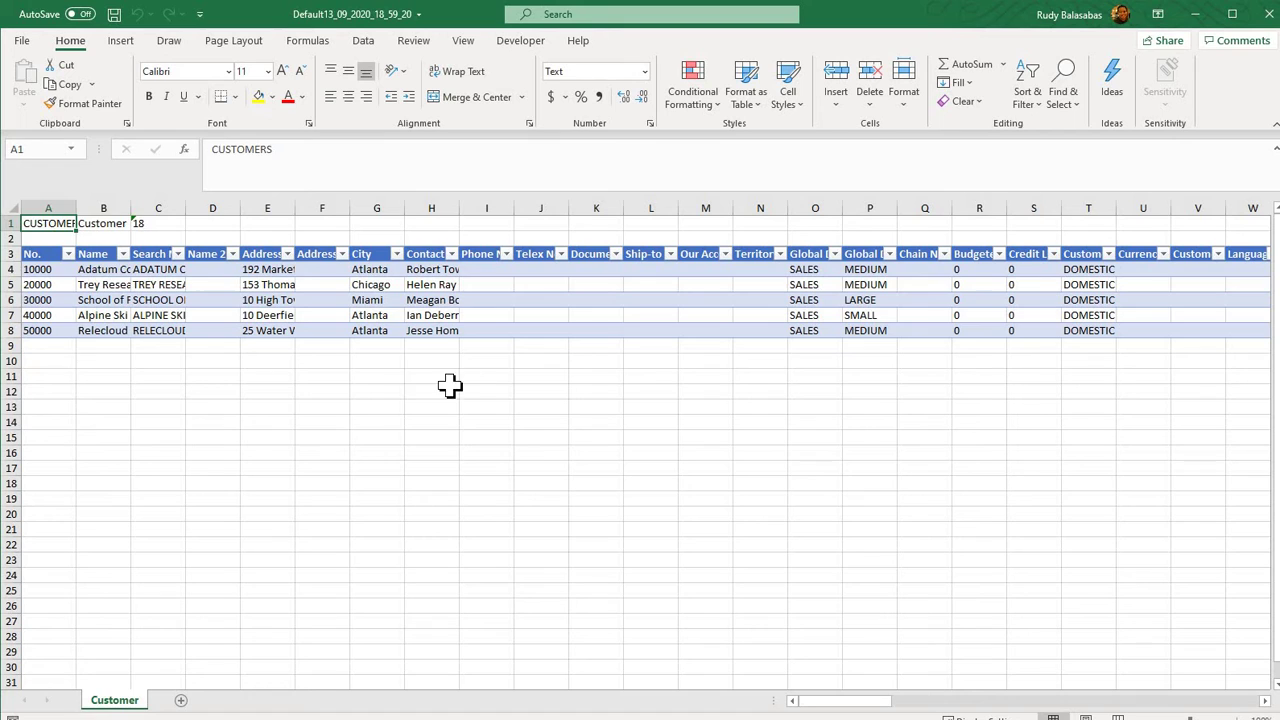
- Delete the five existing customer rows (rows 4–8), keeping only the headers
click(432, 377)
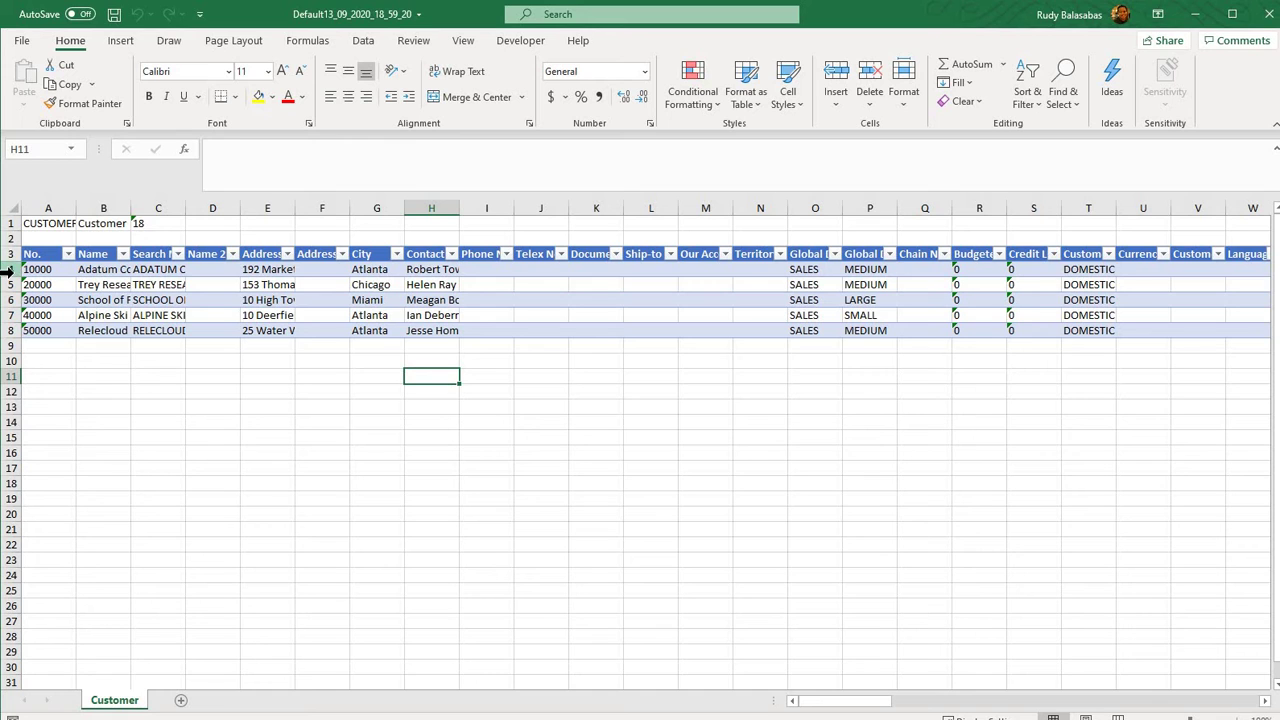
drag(8, 270, 10, 345)
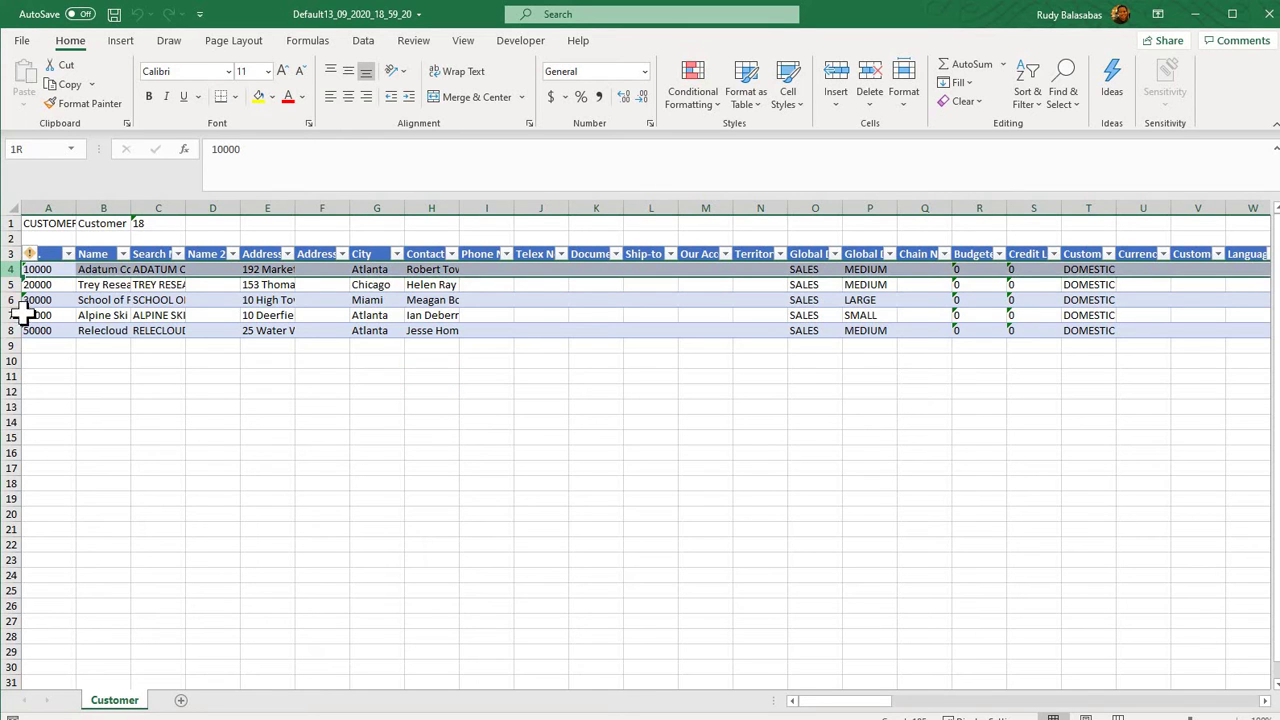
right_click(180, 303)
click(220, 441)
click(557, 396)
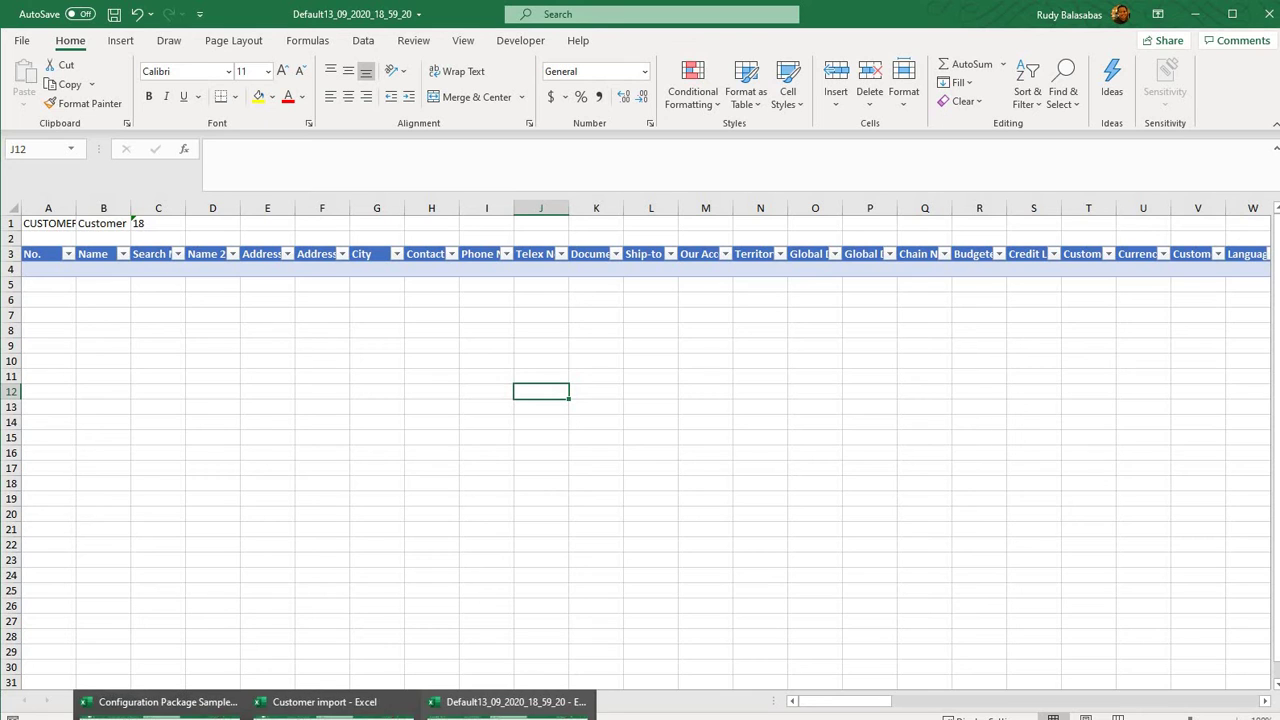
- Close the Customer import workbook, then close Default13 without saving
click(325, 701)
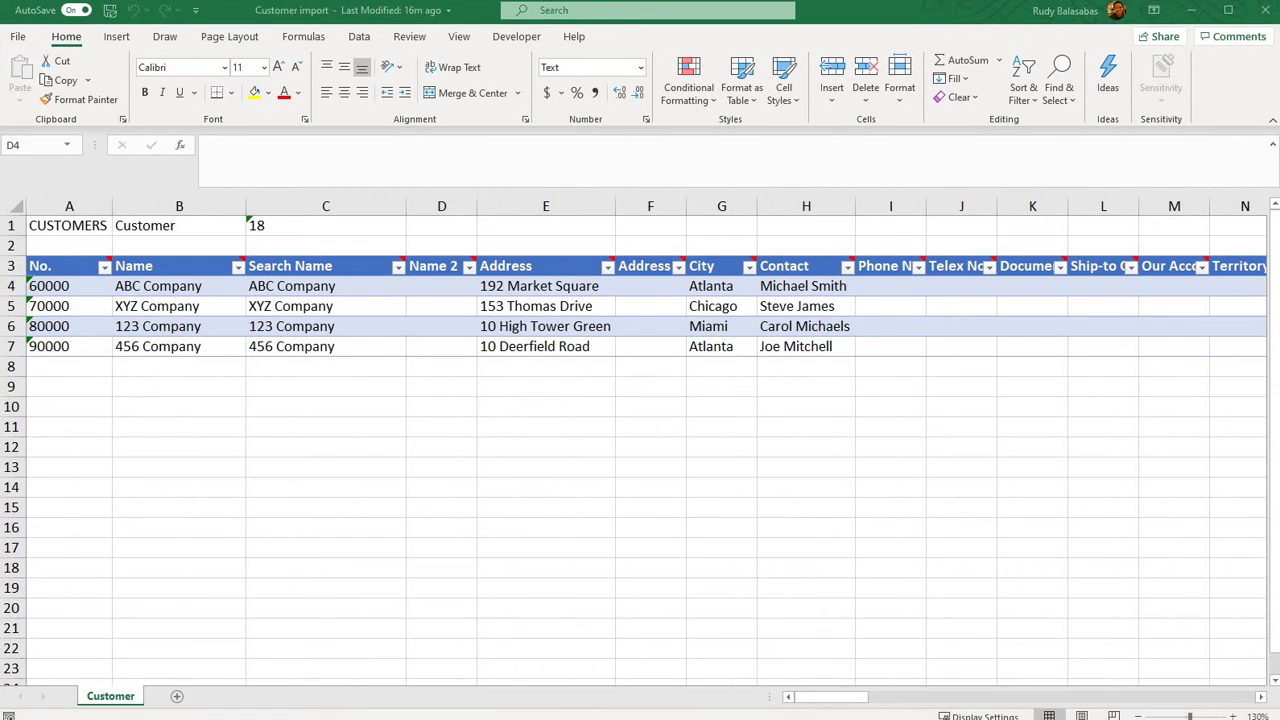
click(335, 448)
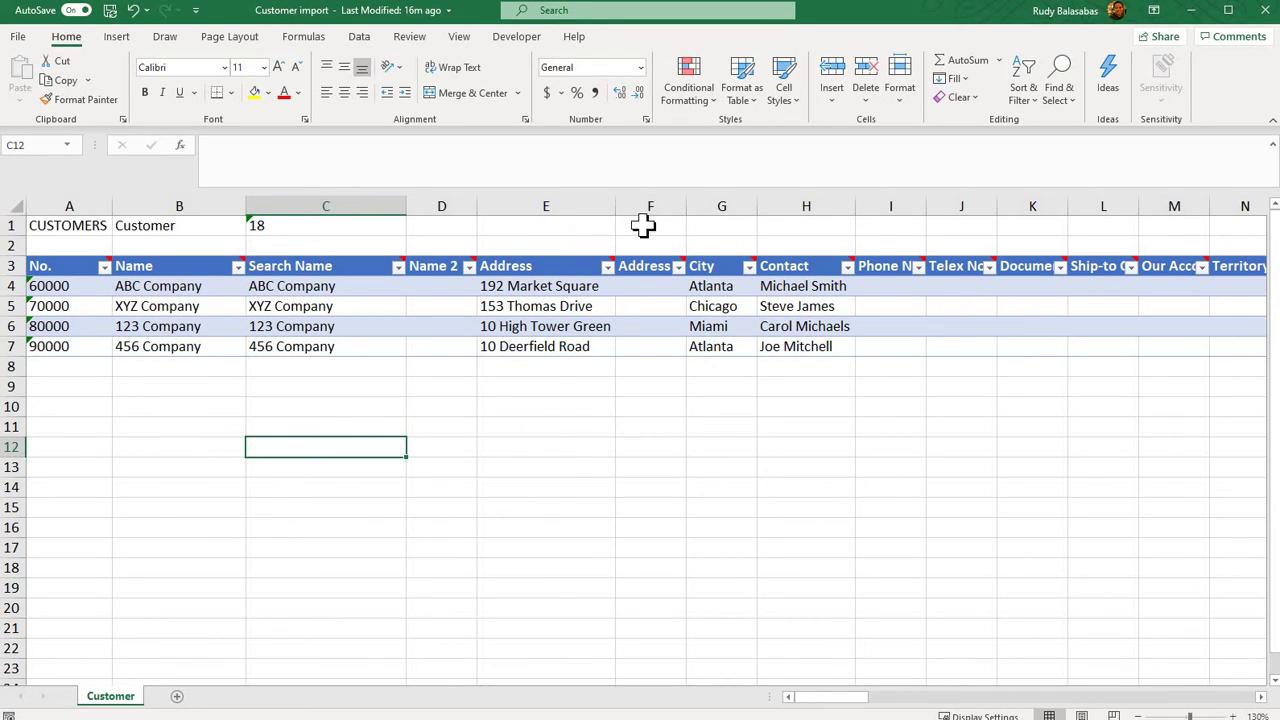
click(1254, 14)
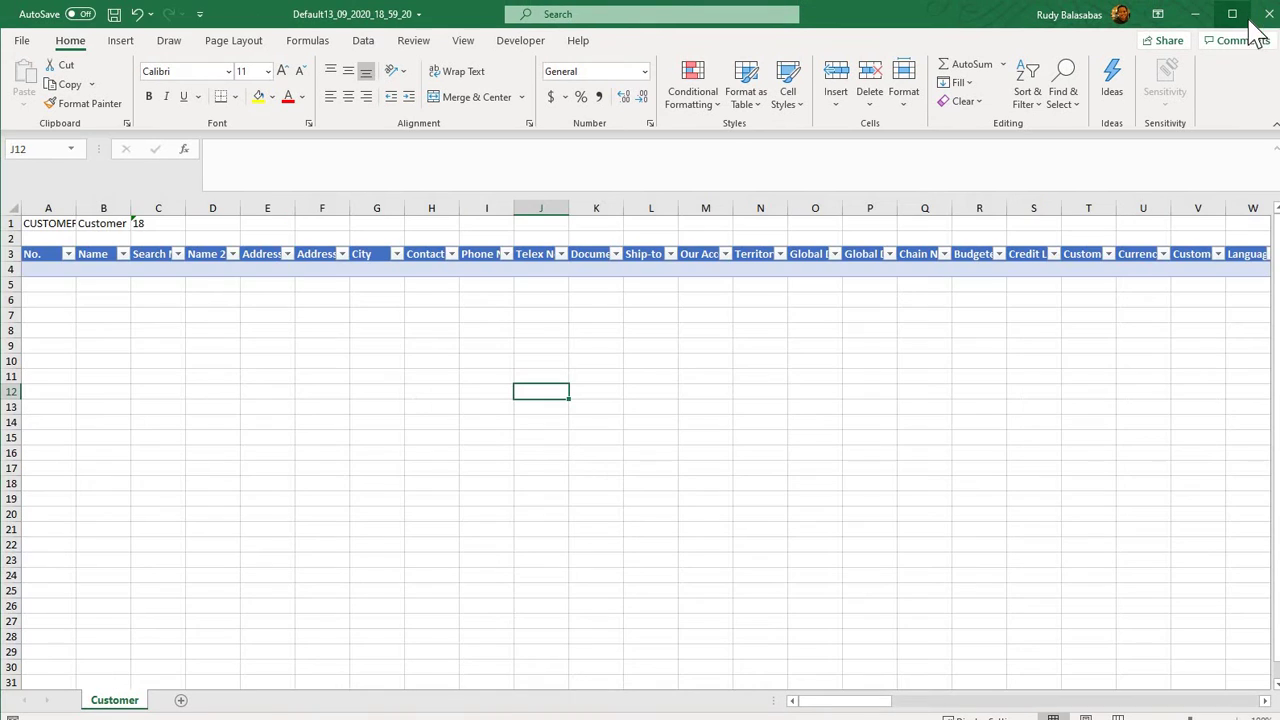
click(1268, 16)
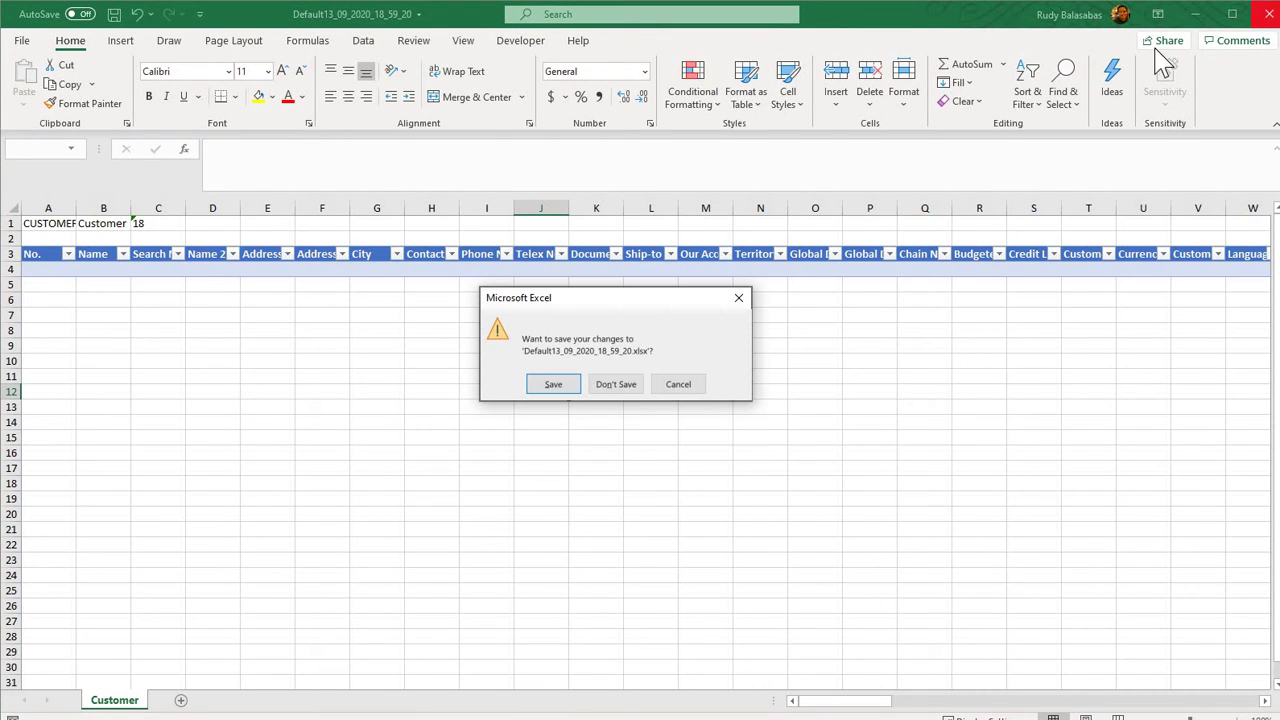
click(612, 384)
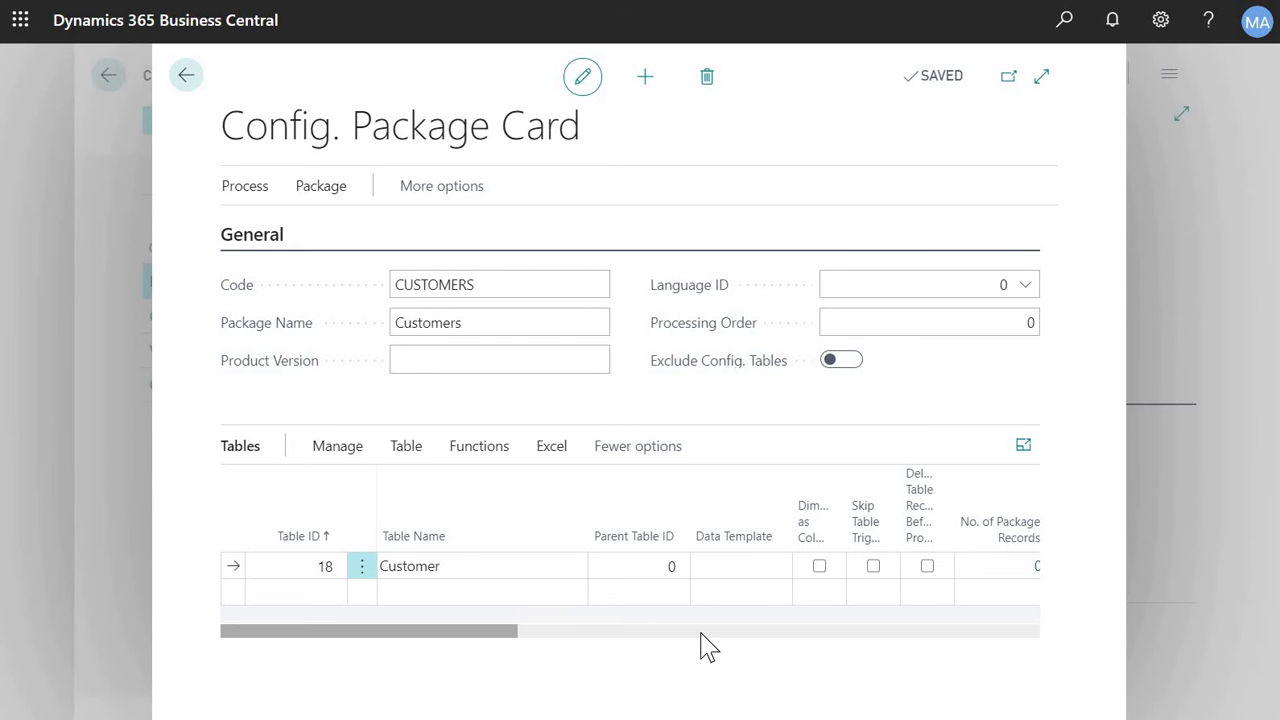
key(Escape)
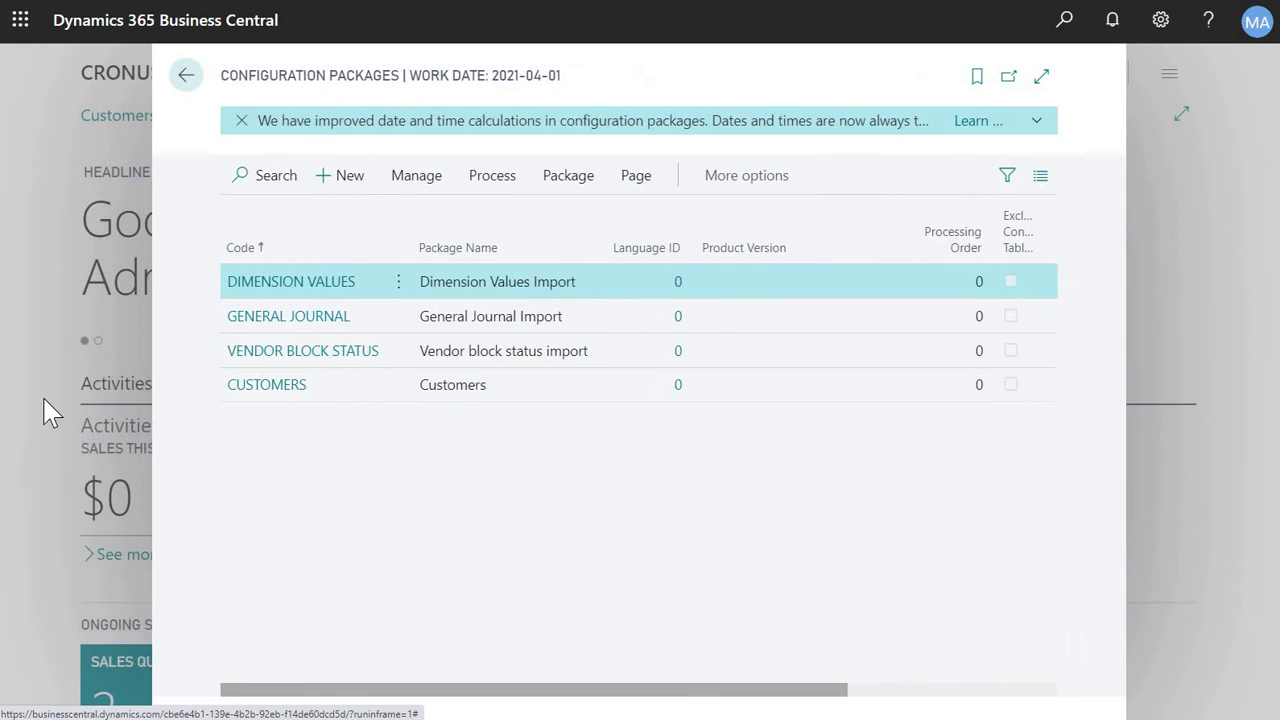
click(43, 410)
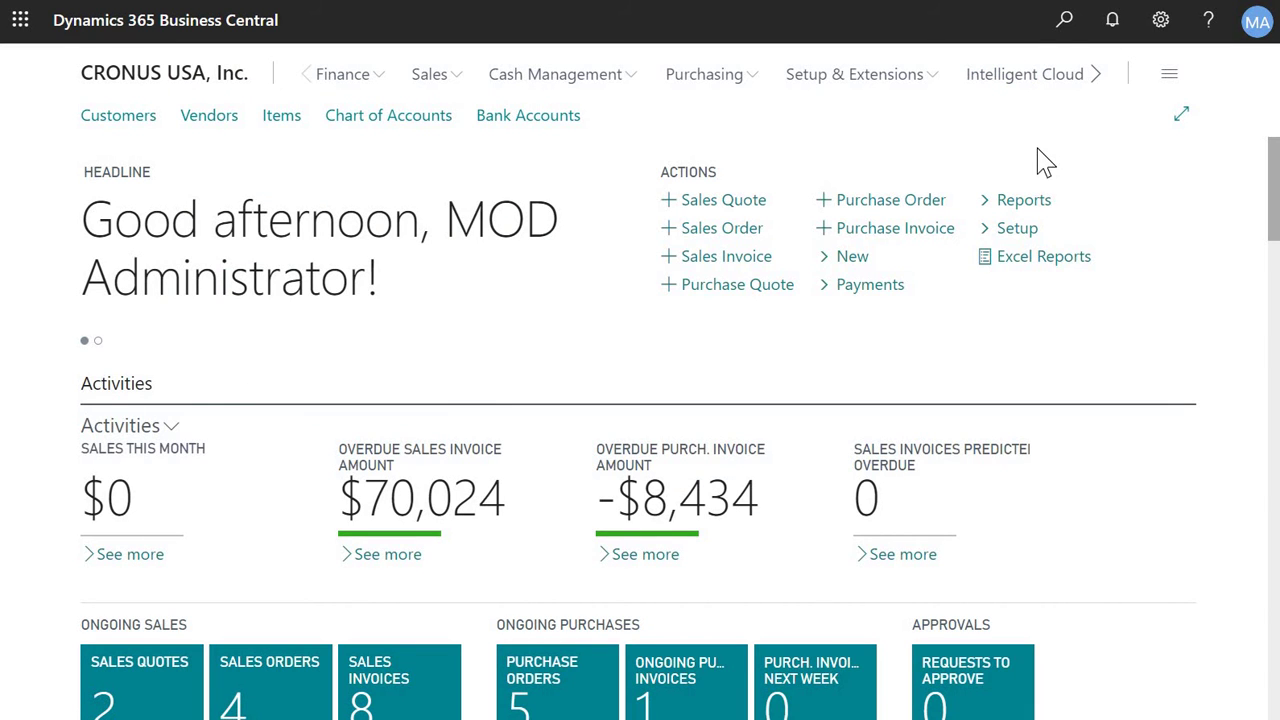
click(1064, 38)
text(con)
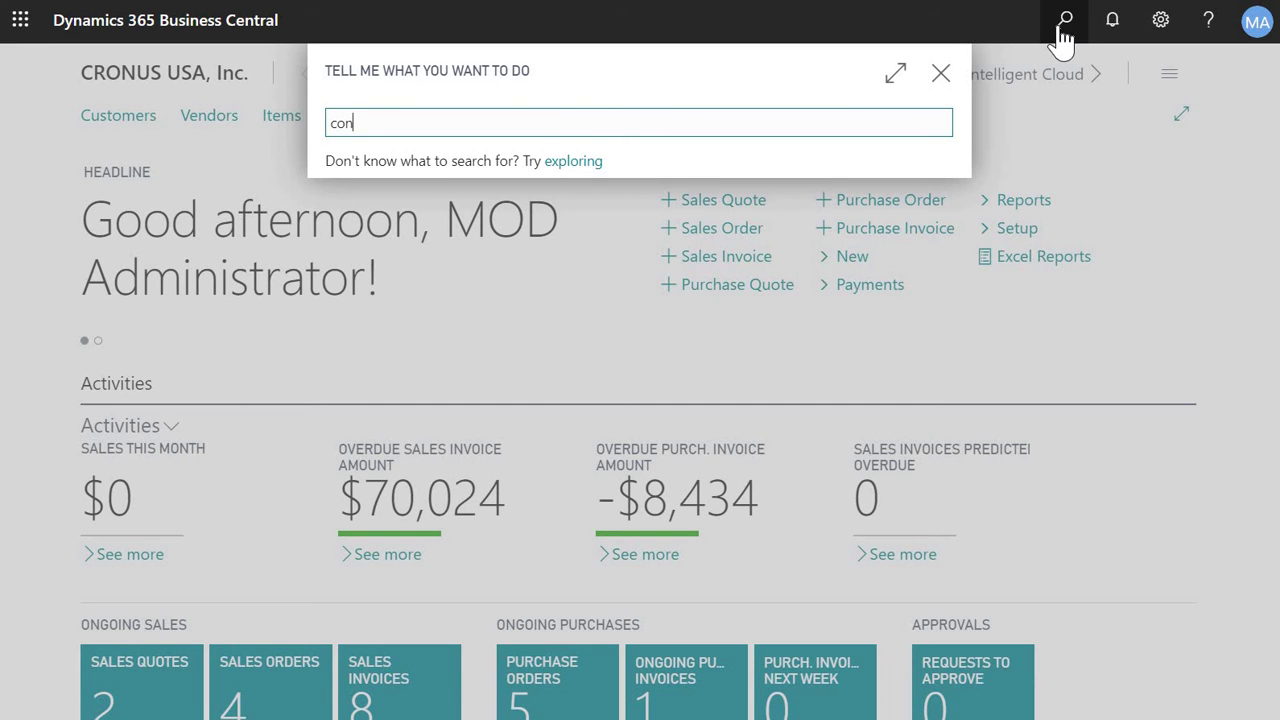
text(fig pack)
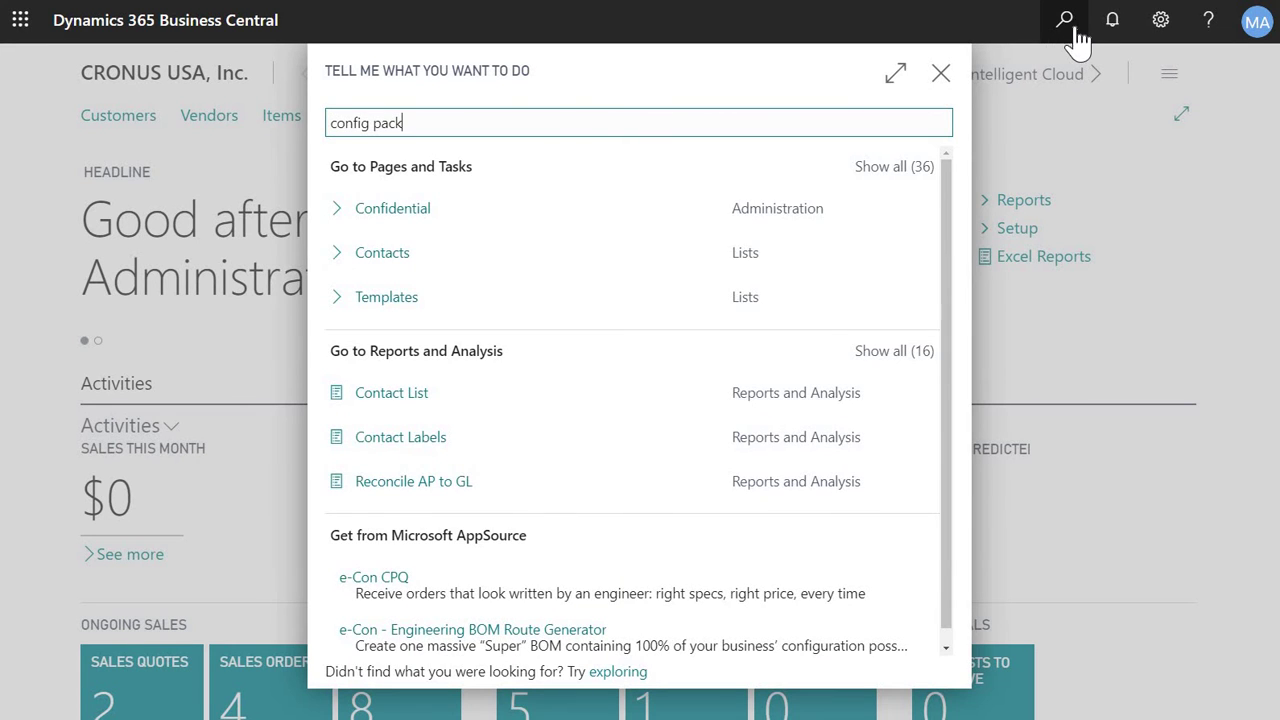
click(512, 215)
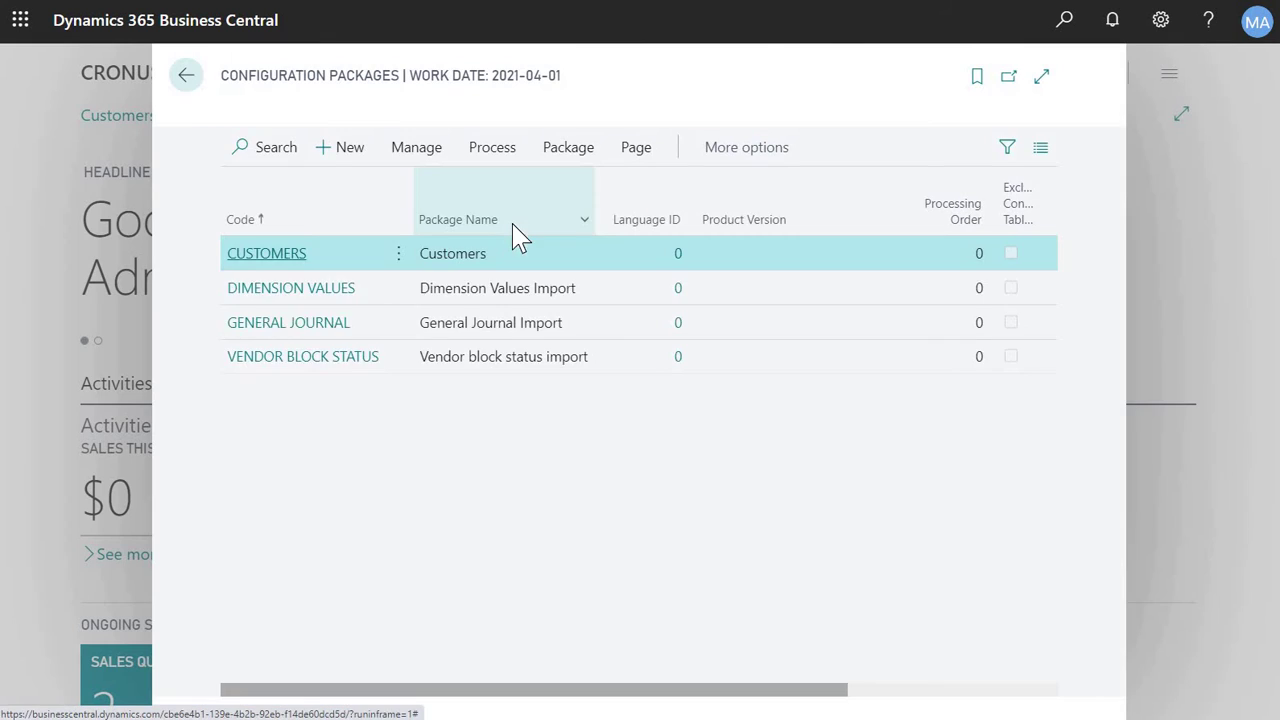
click(274, 288)
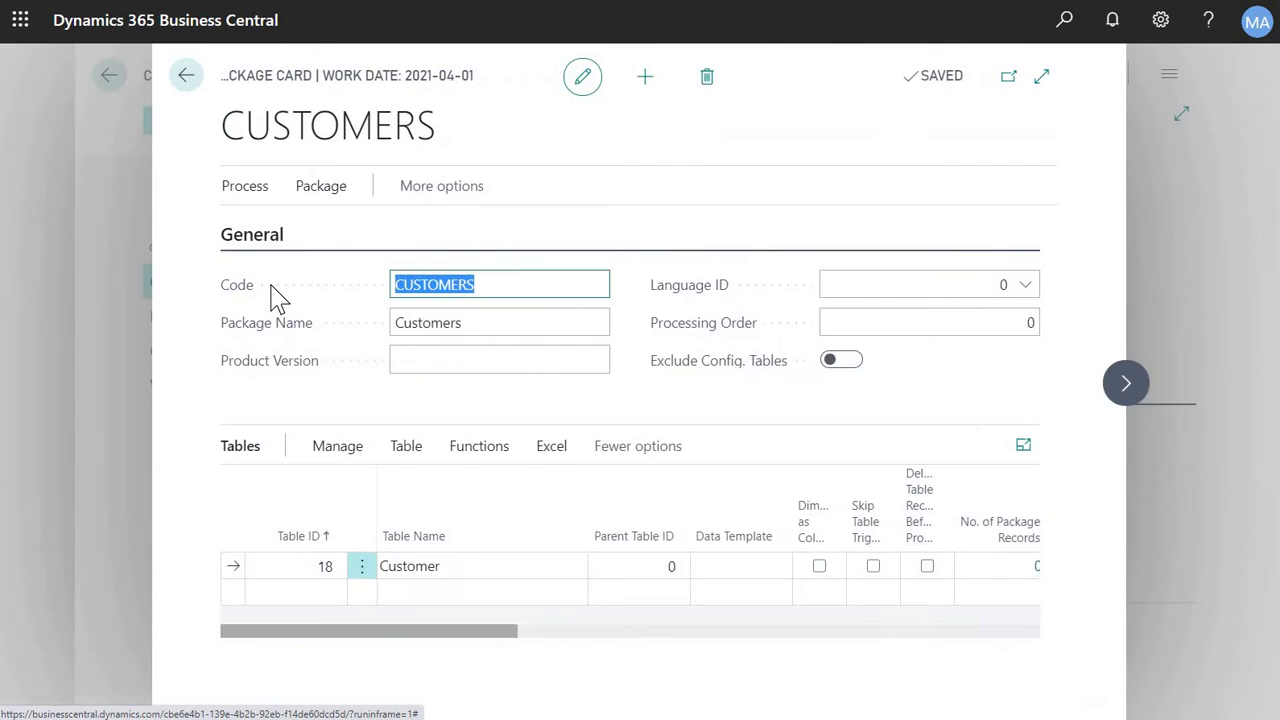
click(551, 452)
- Import the 'Customer import' workbook into the package, yielding 4 Customer records
click(450, 490)
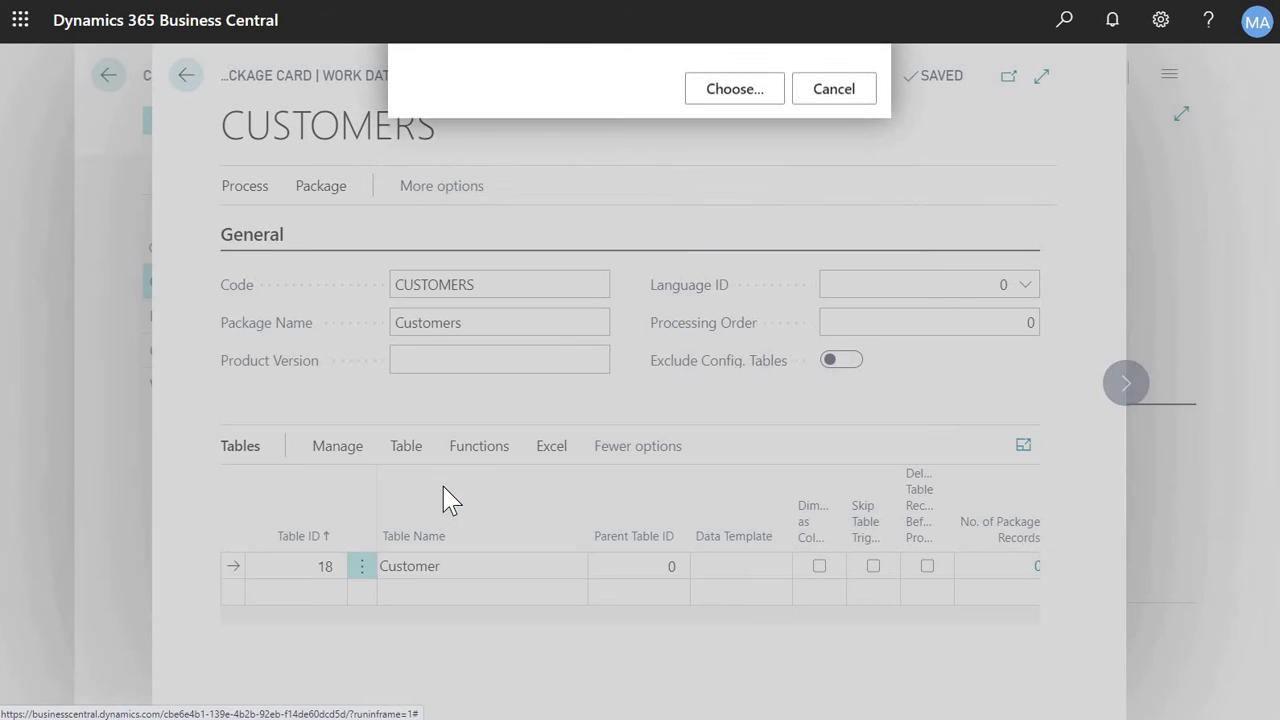
click(727, 146)
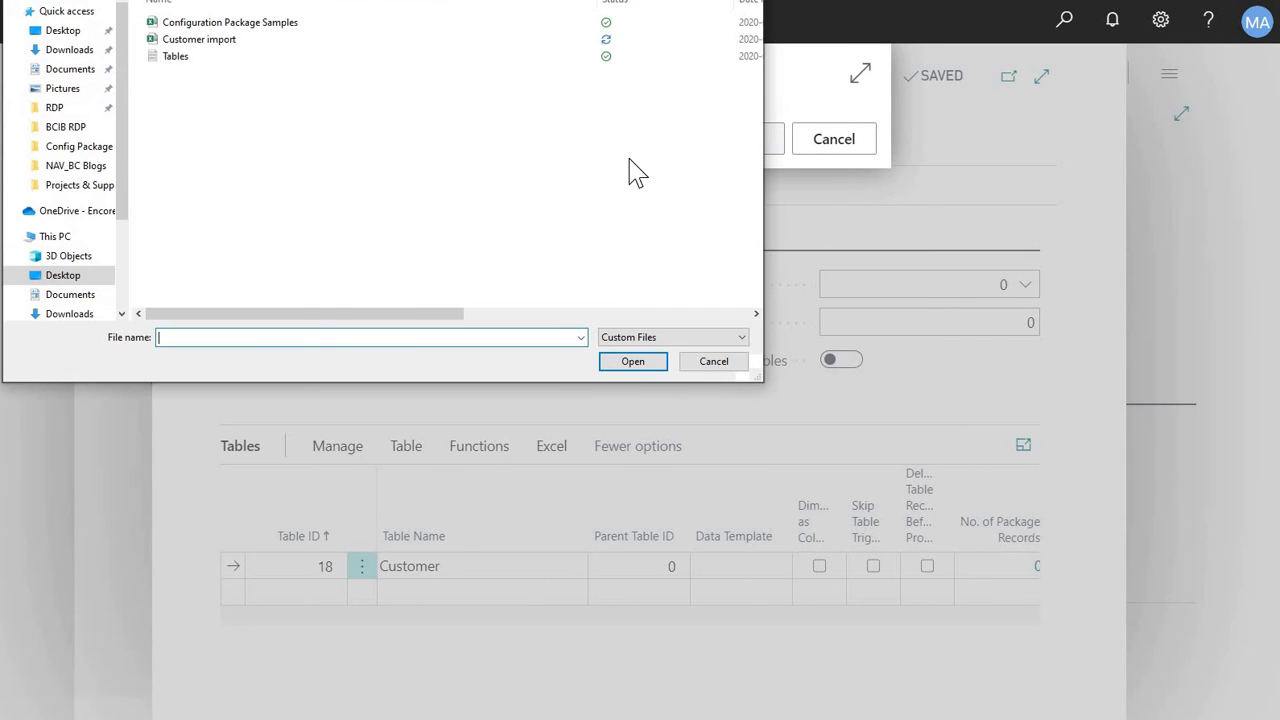
click(228, 50)
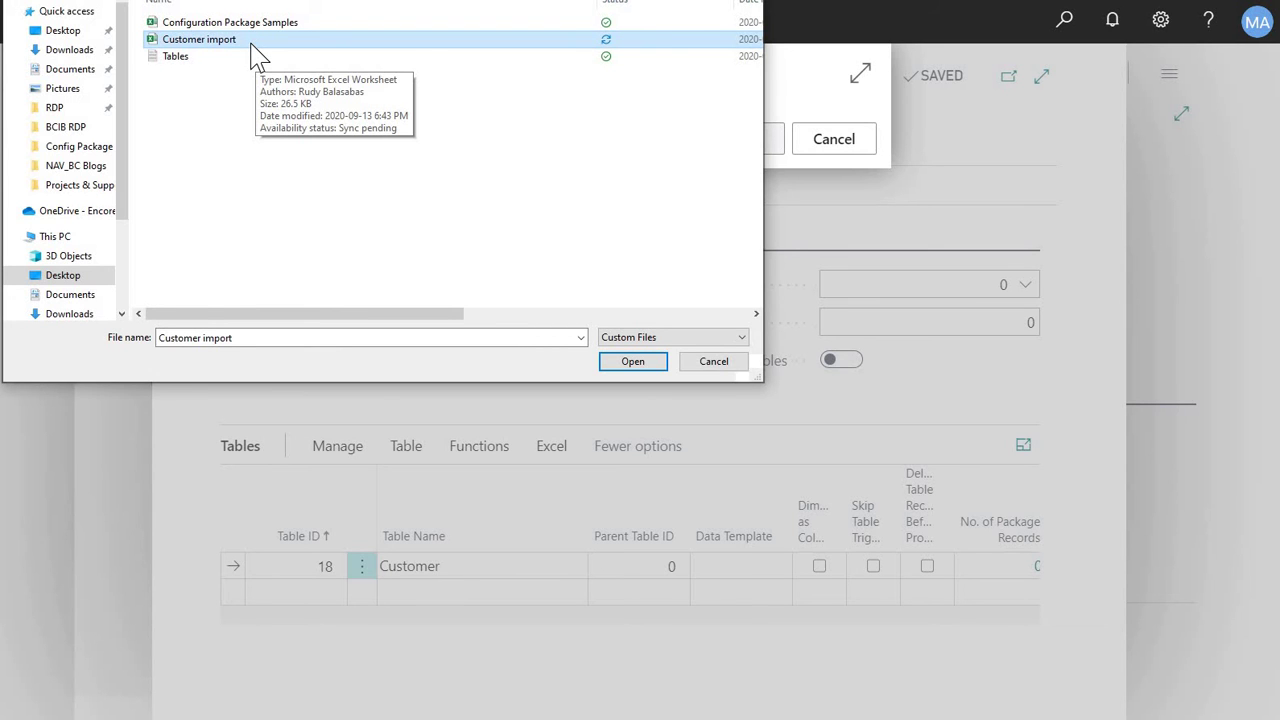
double_click(251, 50)
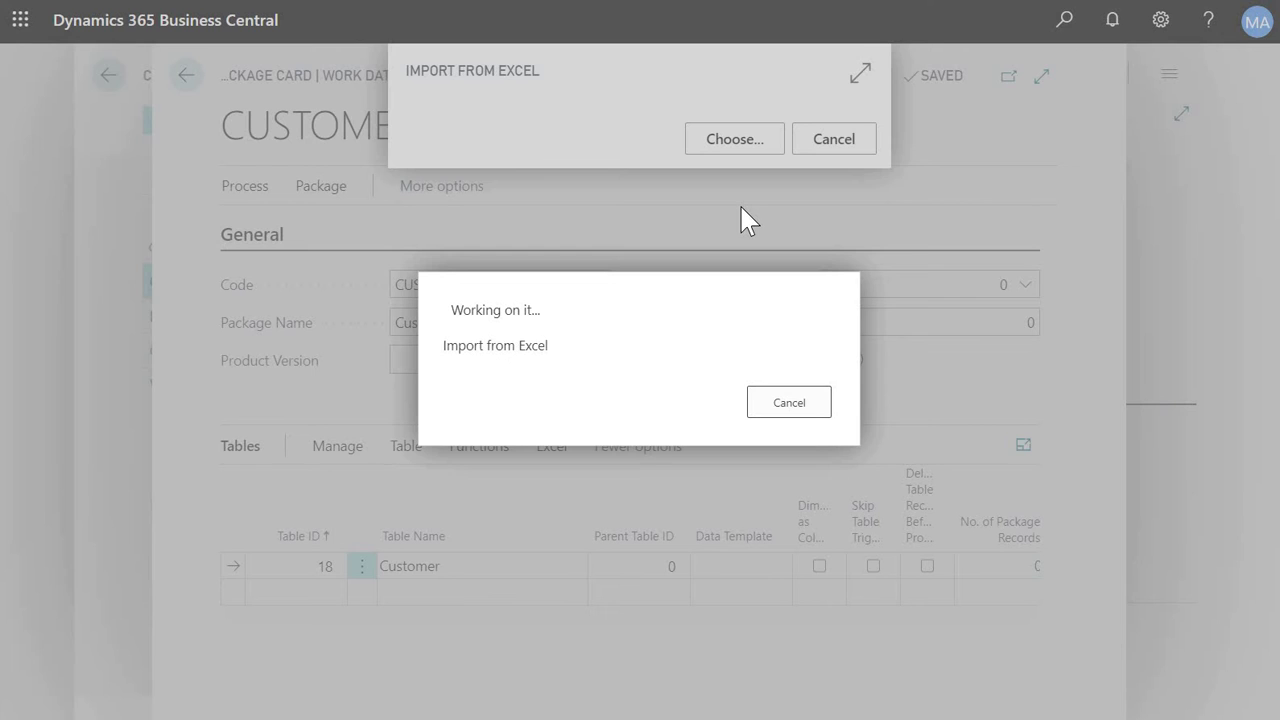
click(292, 62)
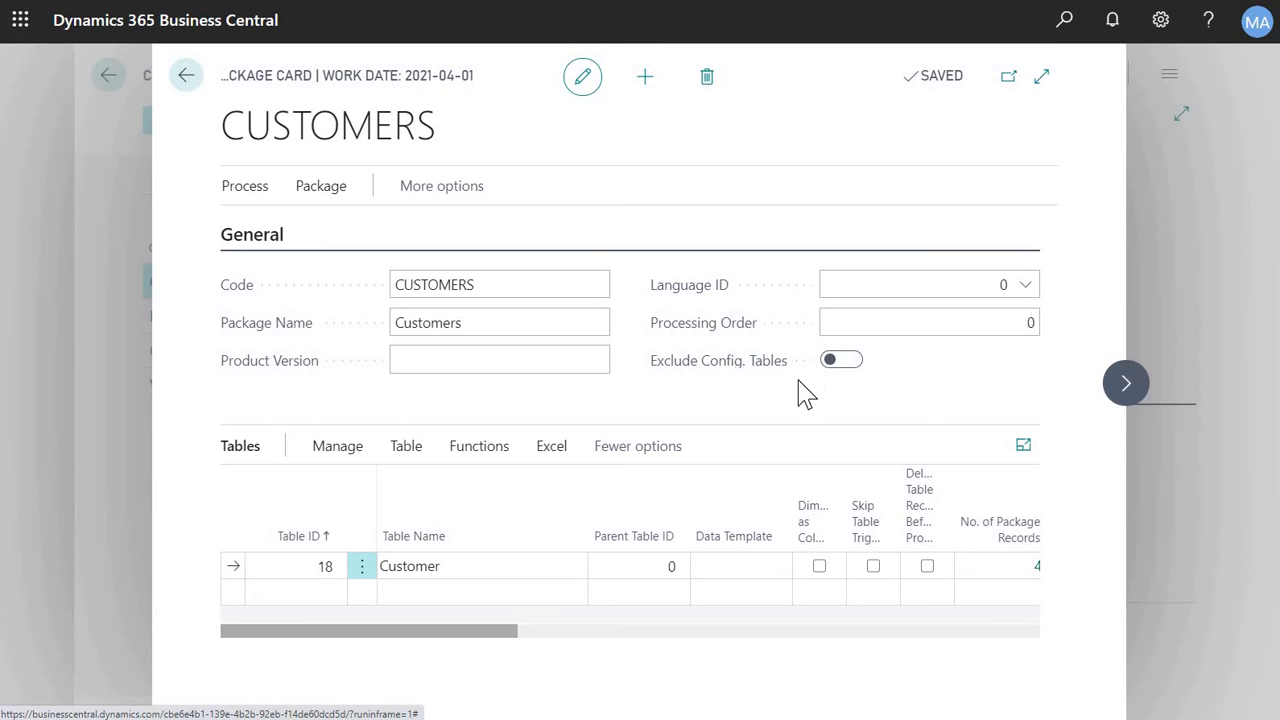
- Apply the CUSTOMERS package data to its one Customer table
click(482, 450)
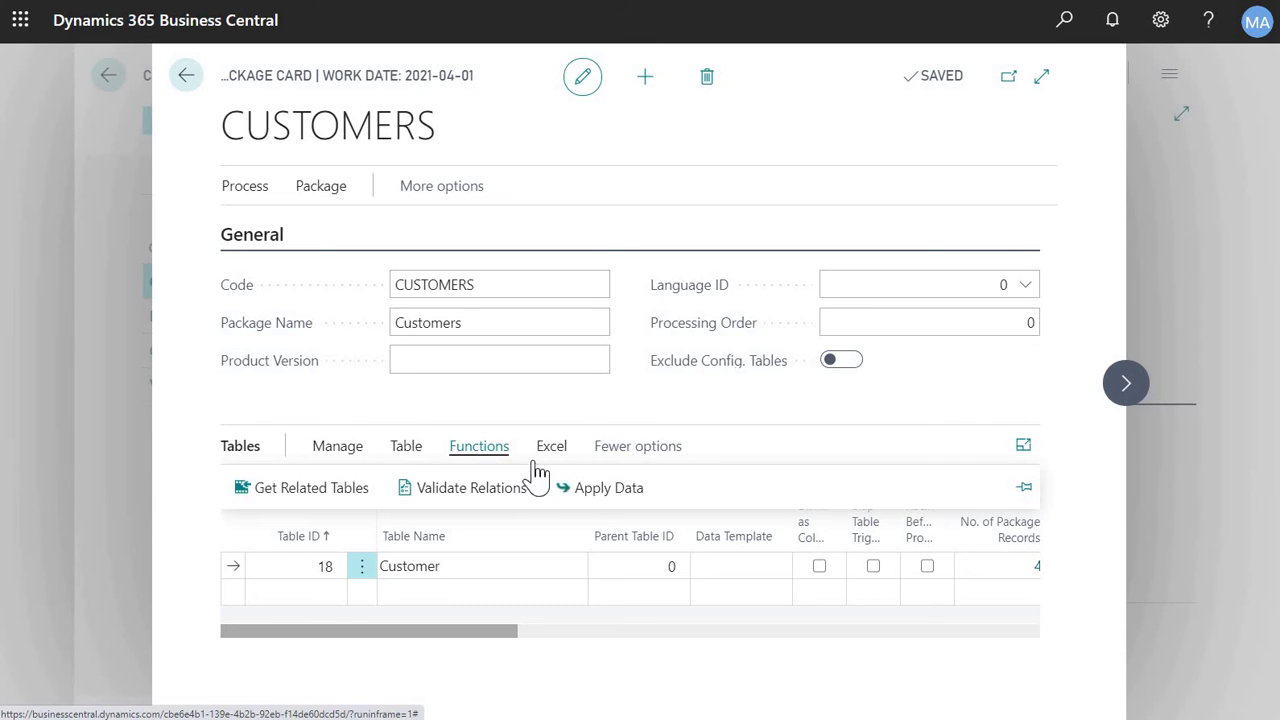
click(595, 487)
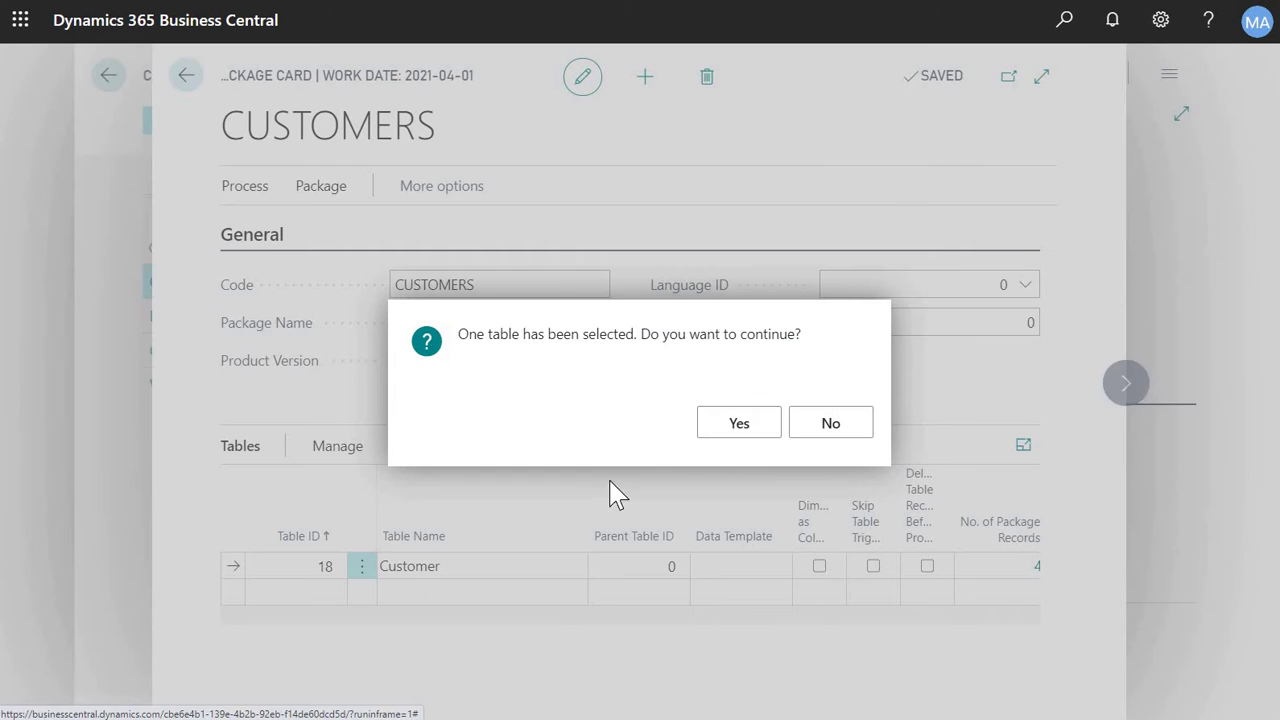
click(722, 436)
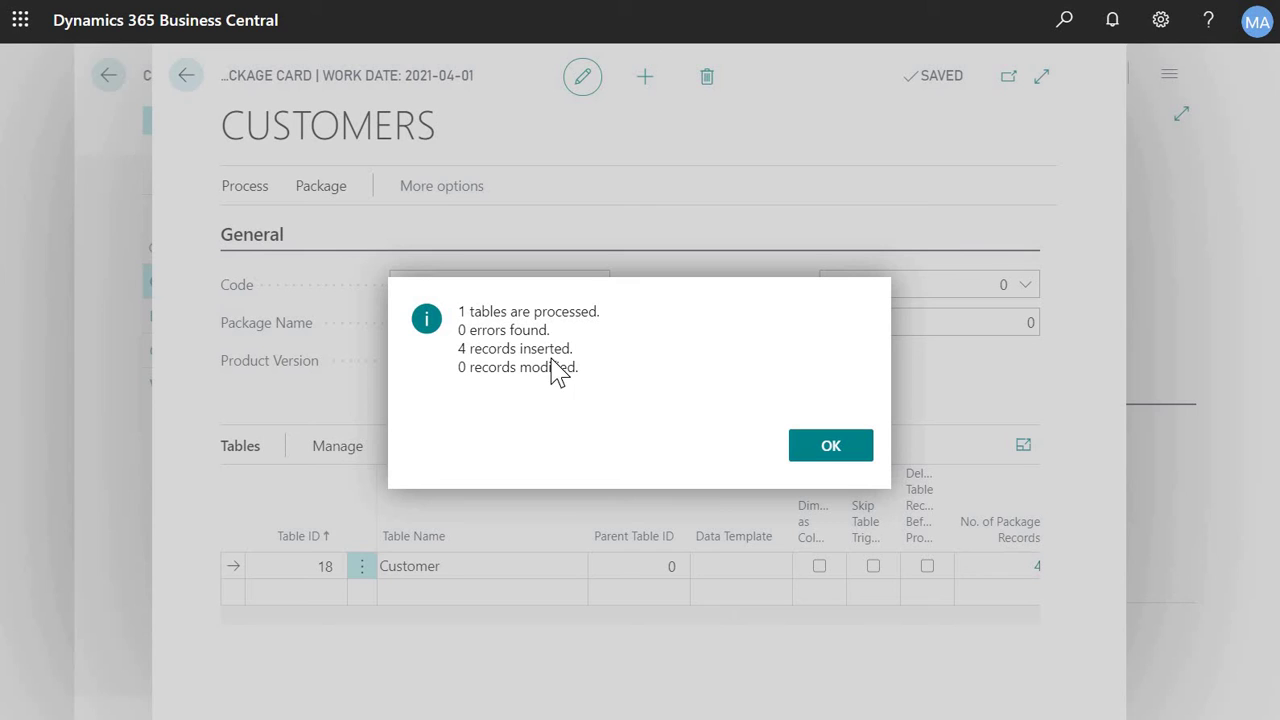
- Confirm ABC, XYZ, 123 and 456 Company appear in Customers, then return to packages
click(830, 452)
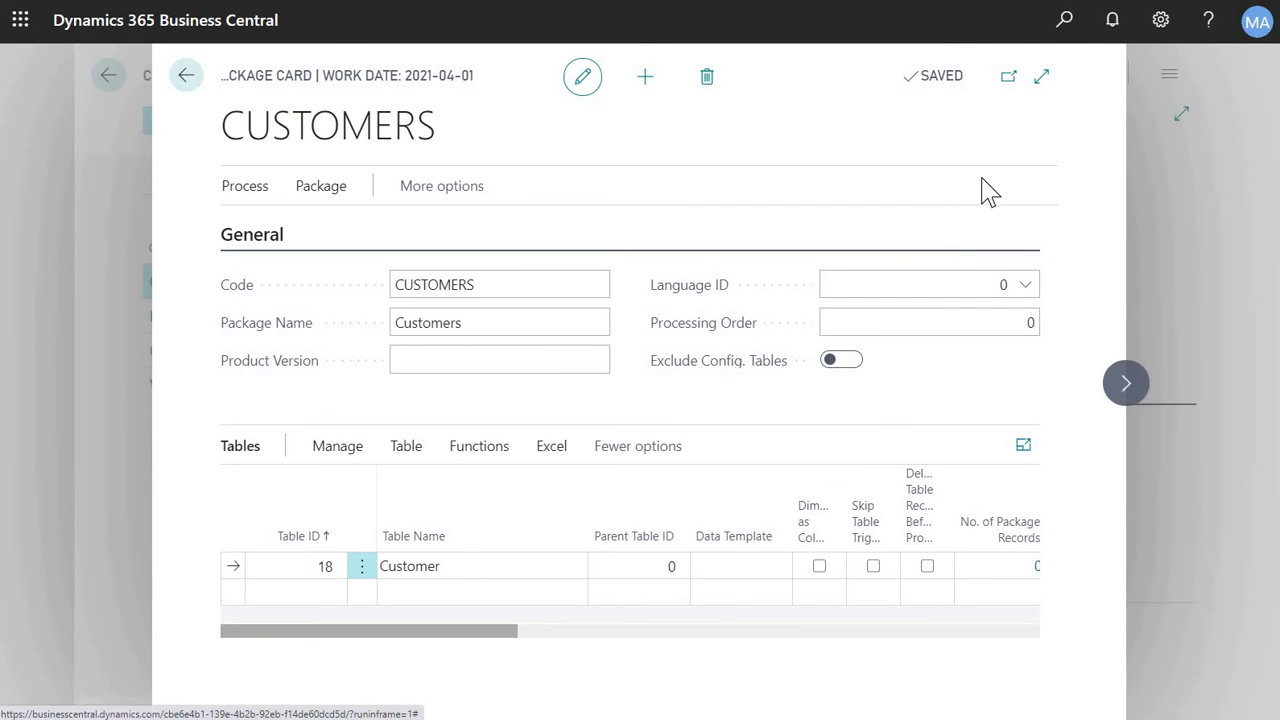
click(1064, 22)
text(customers)
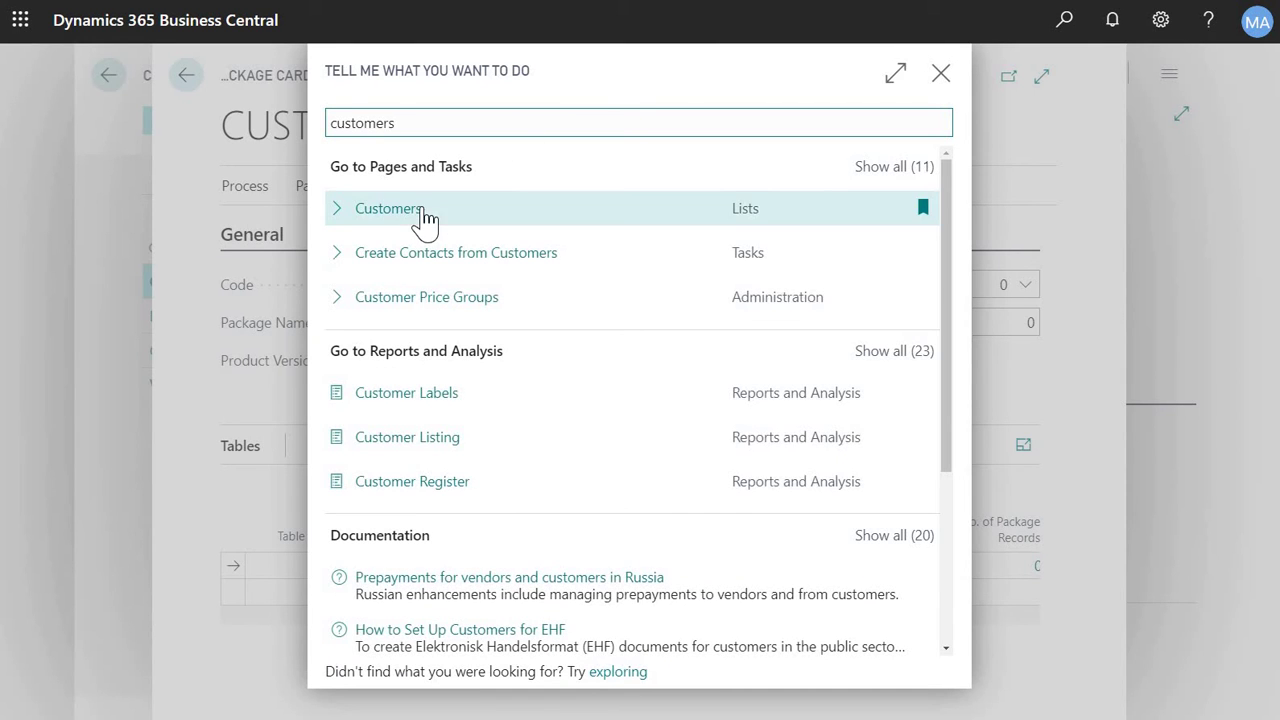
click(425, 212)
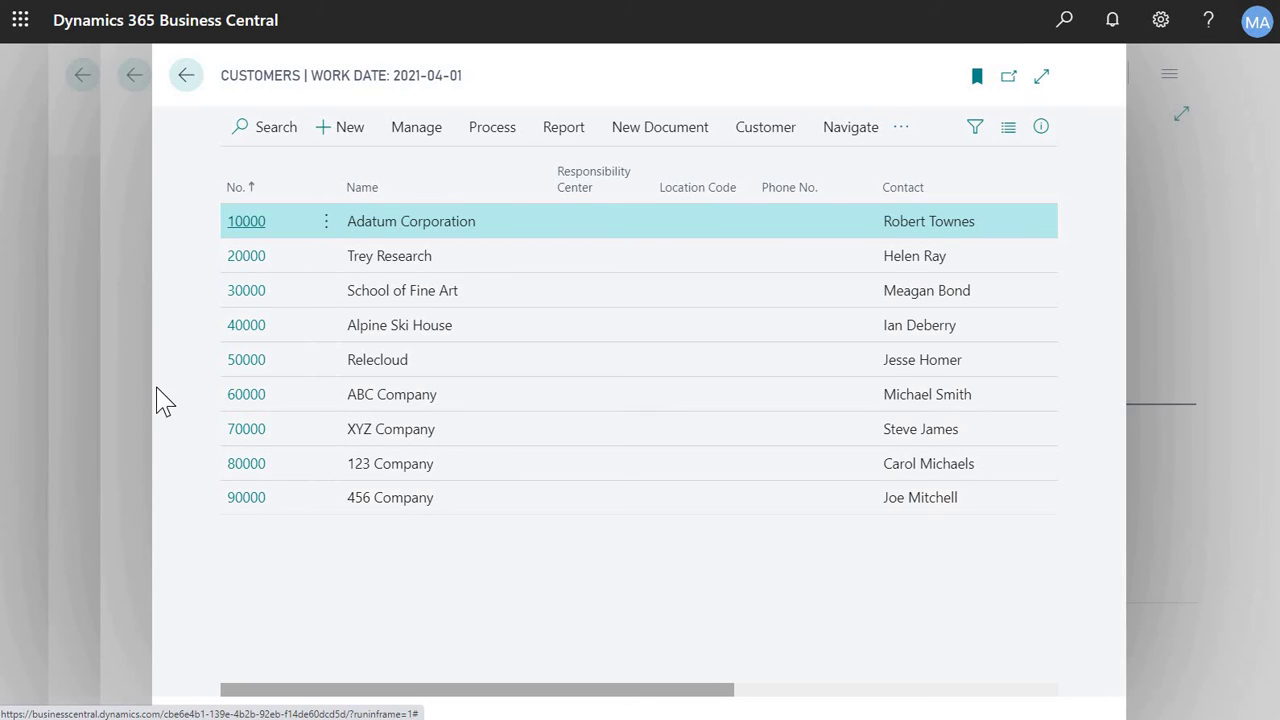
key(Escape)
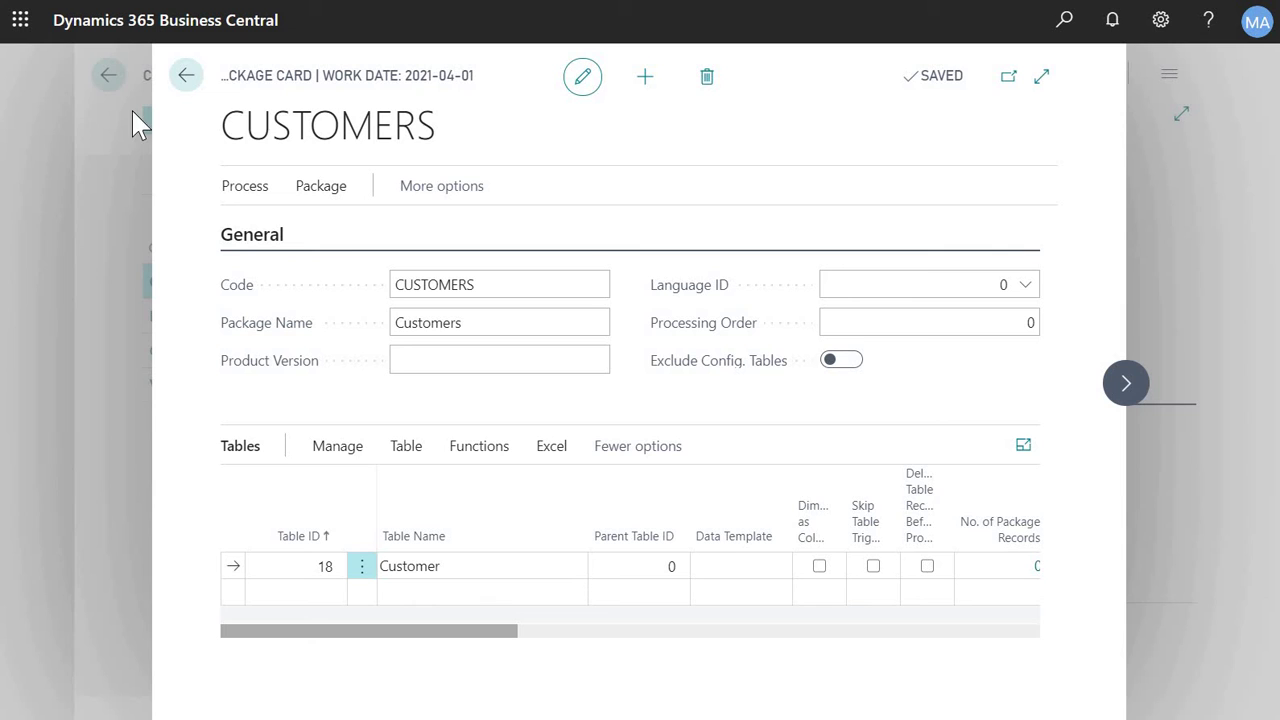
click(118, 160)
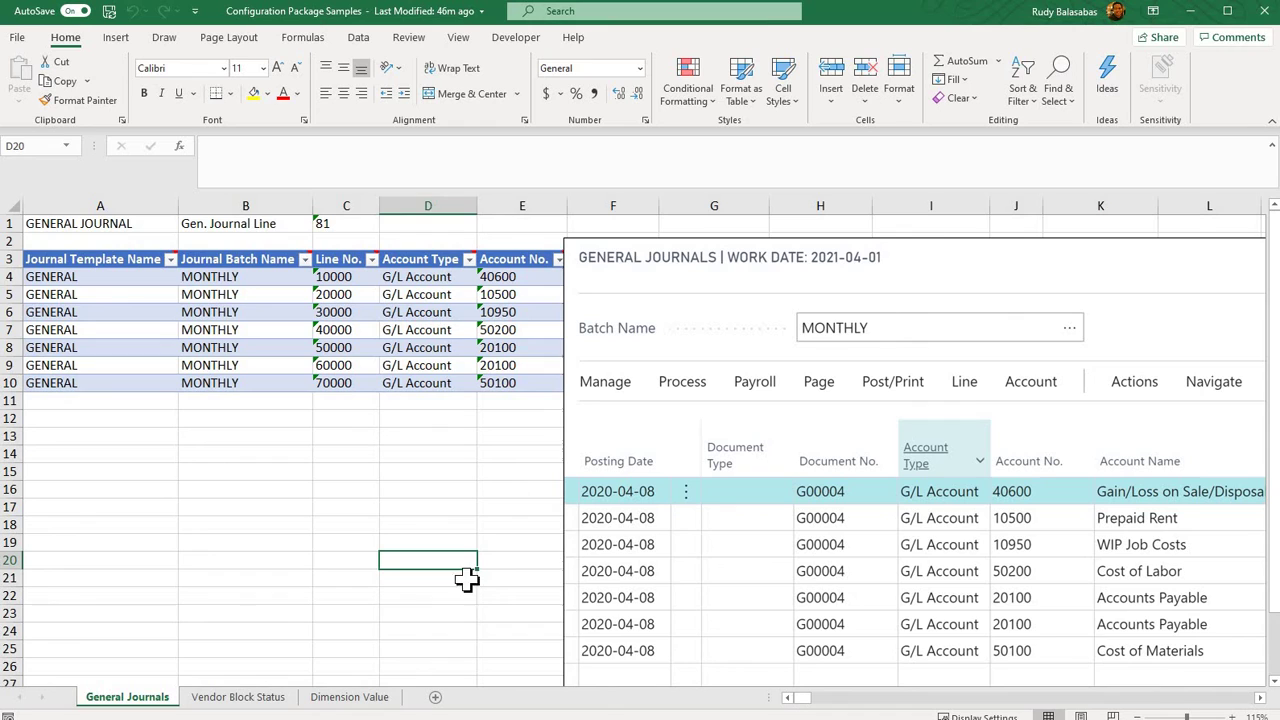
click(482, 525)
click(320, 490)
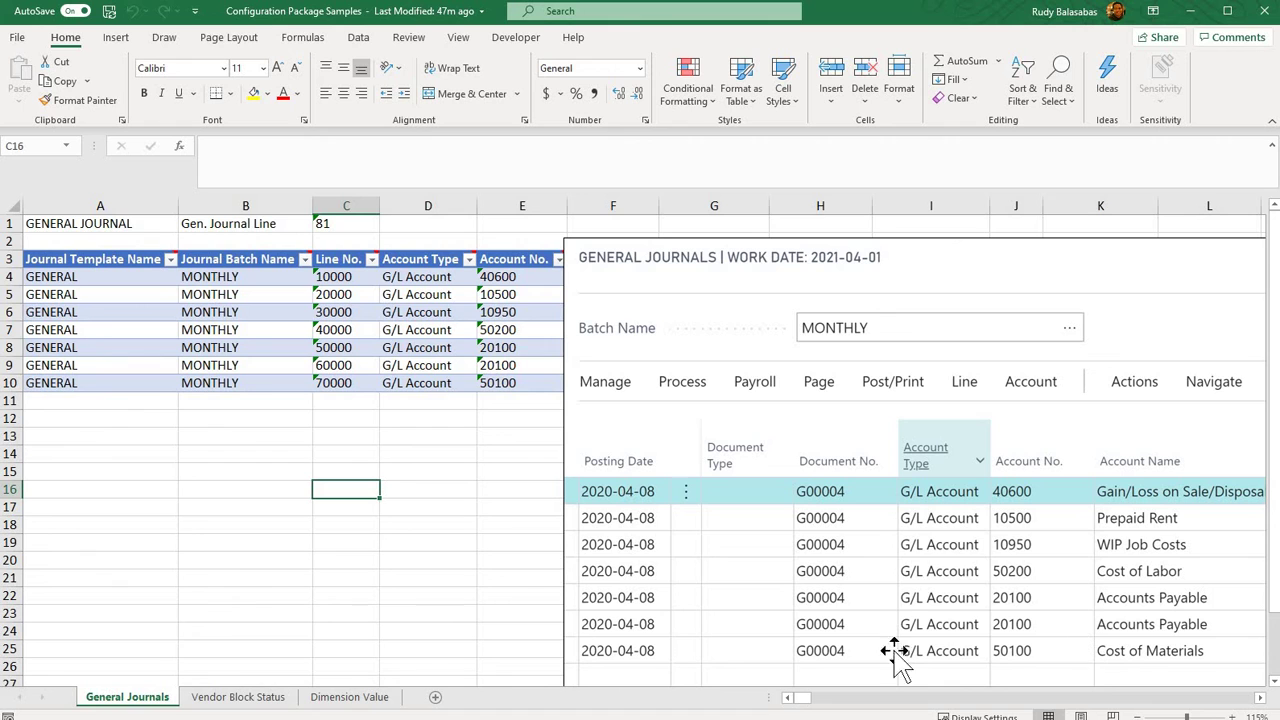
- Switch to the Vendor Block Status sheet and review its No. and Blocked columns
click(249, 701)
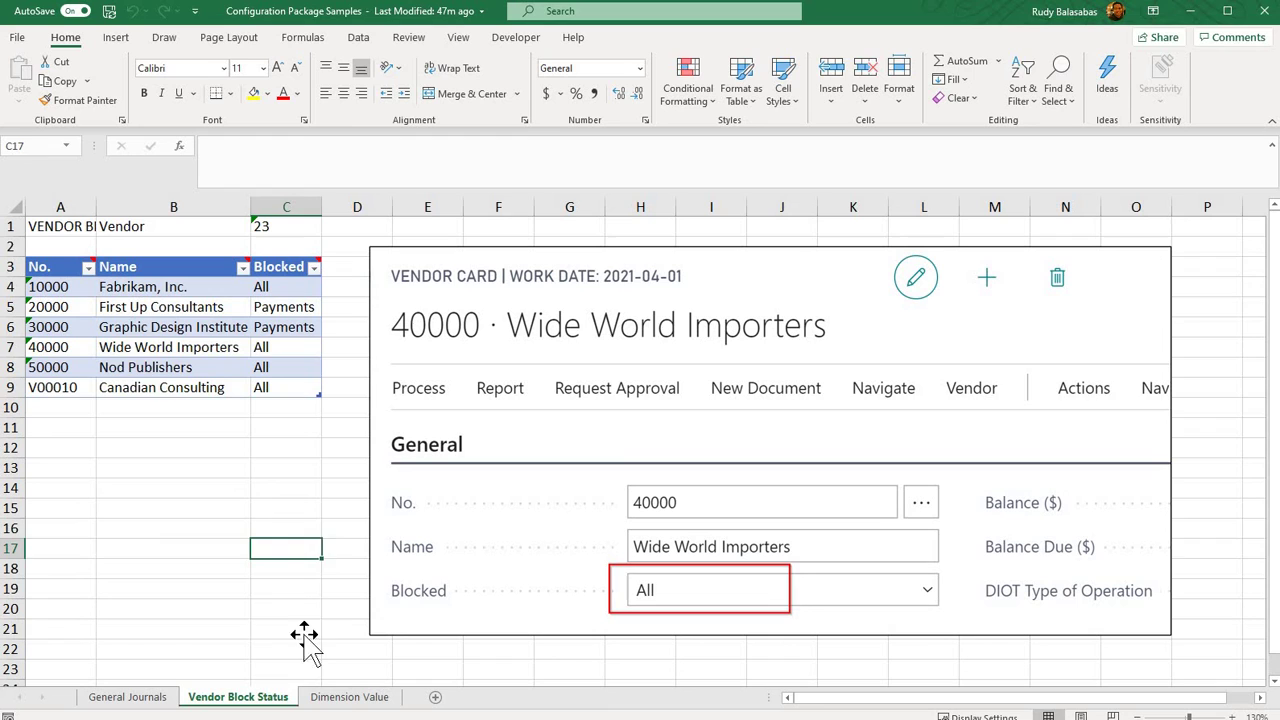
click(305, 632)
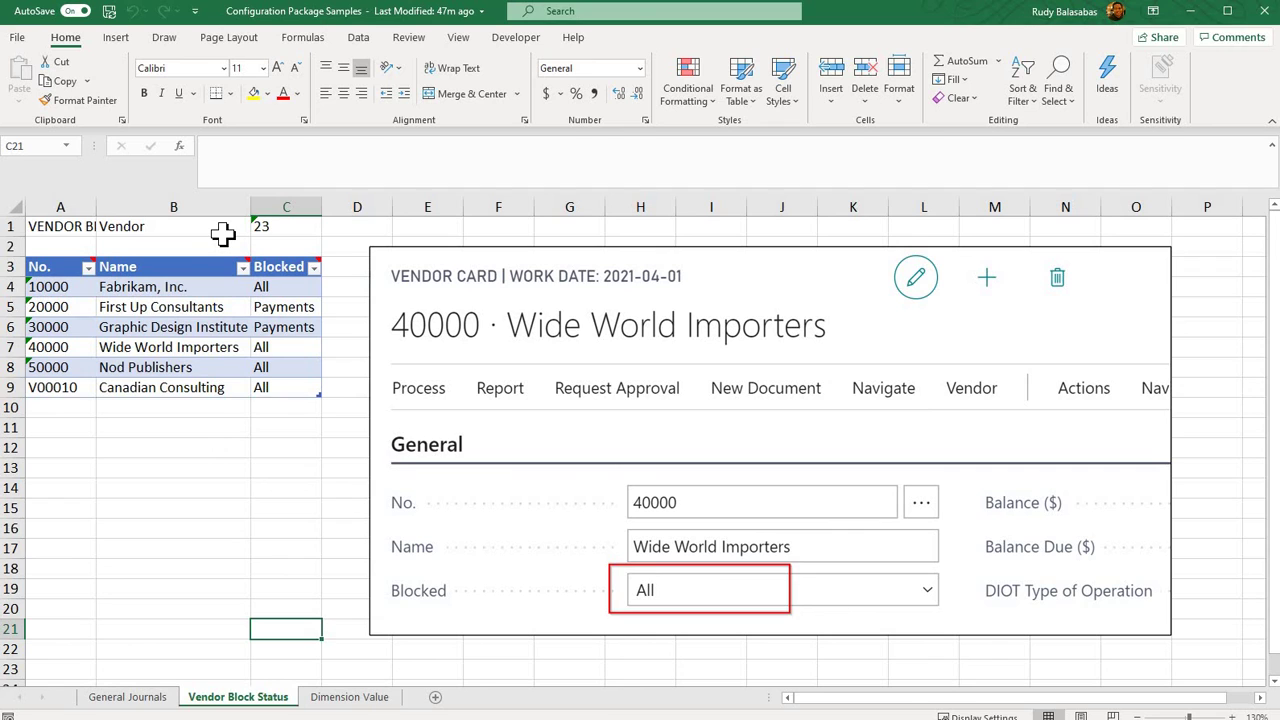
mouse_move(60, 267)
click(75, 268)
click(125, 287)
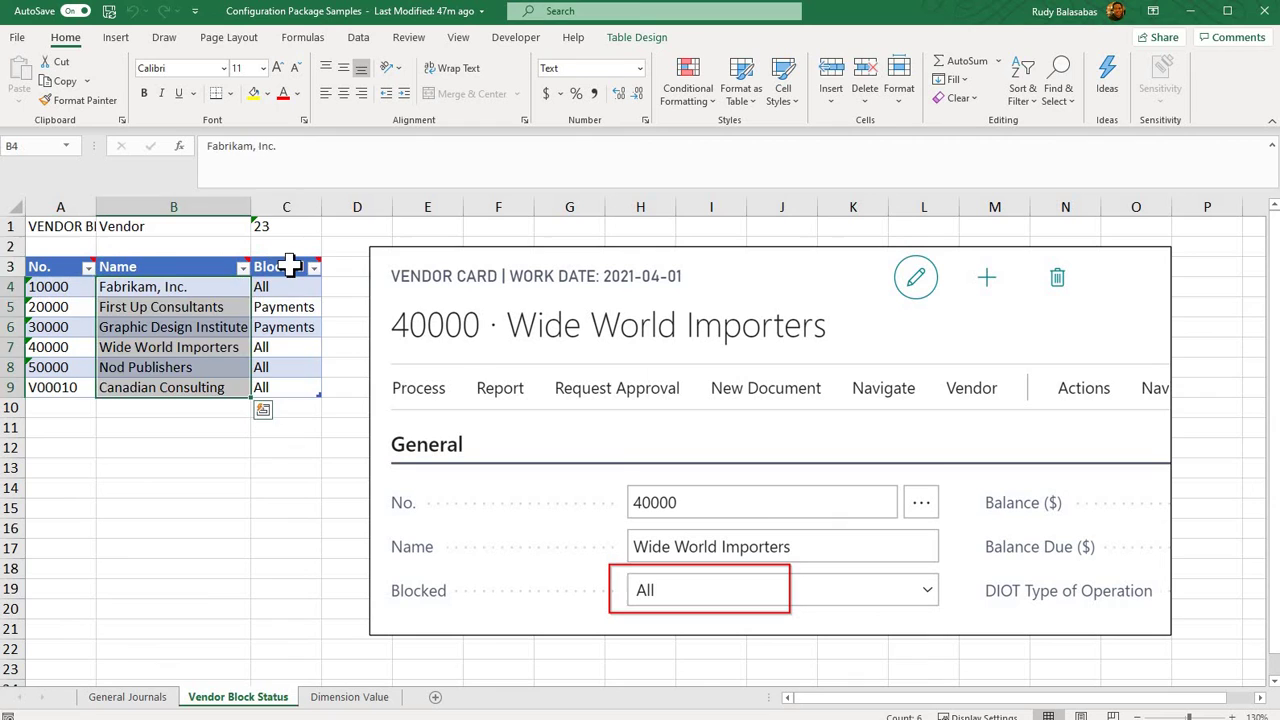
click(290, 267)
click(335, 241)
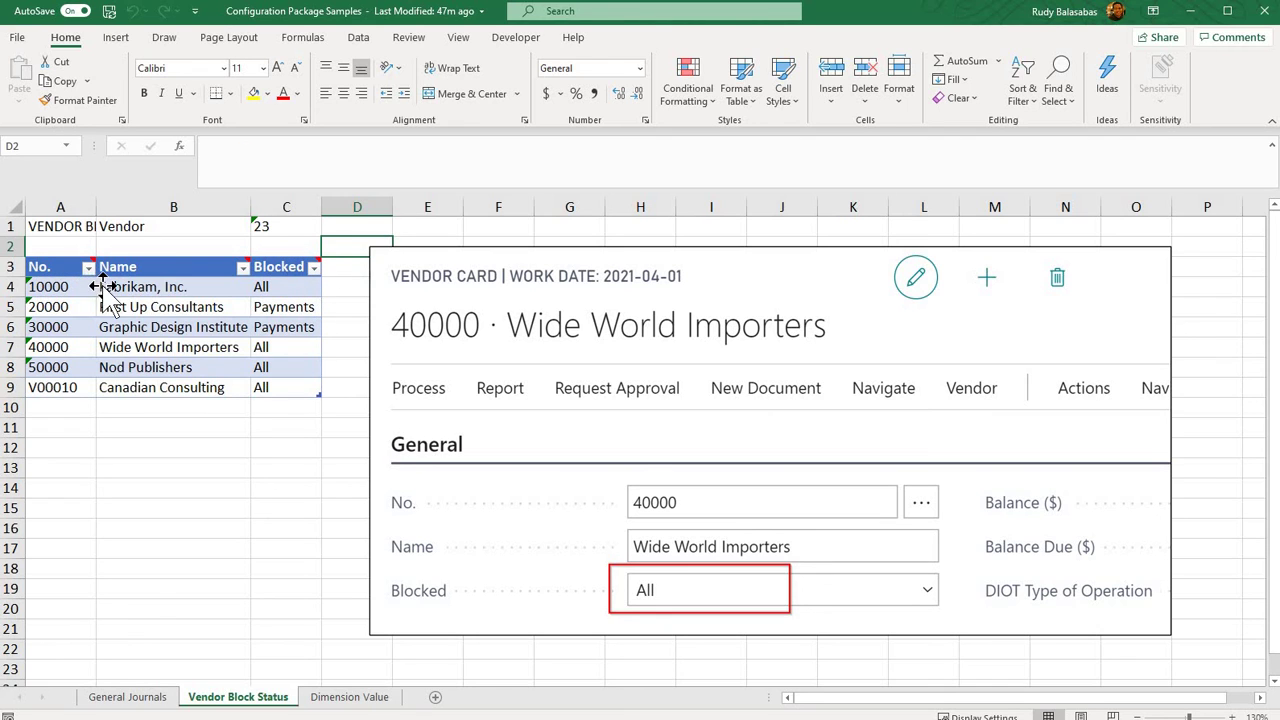
- Highlight Blocked values All (Fabrikam), Payments (Graphic Design Institute), All (Wide World Importers)
click(276, 287)
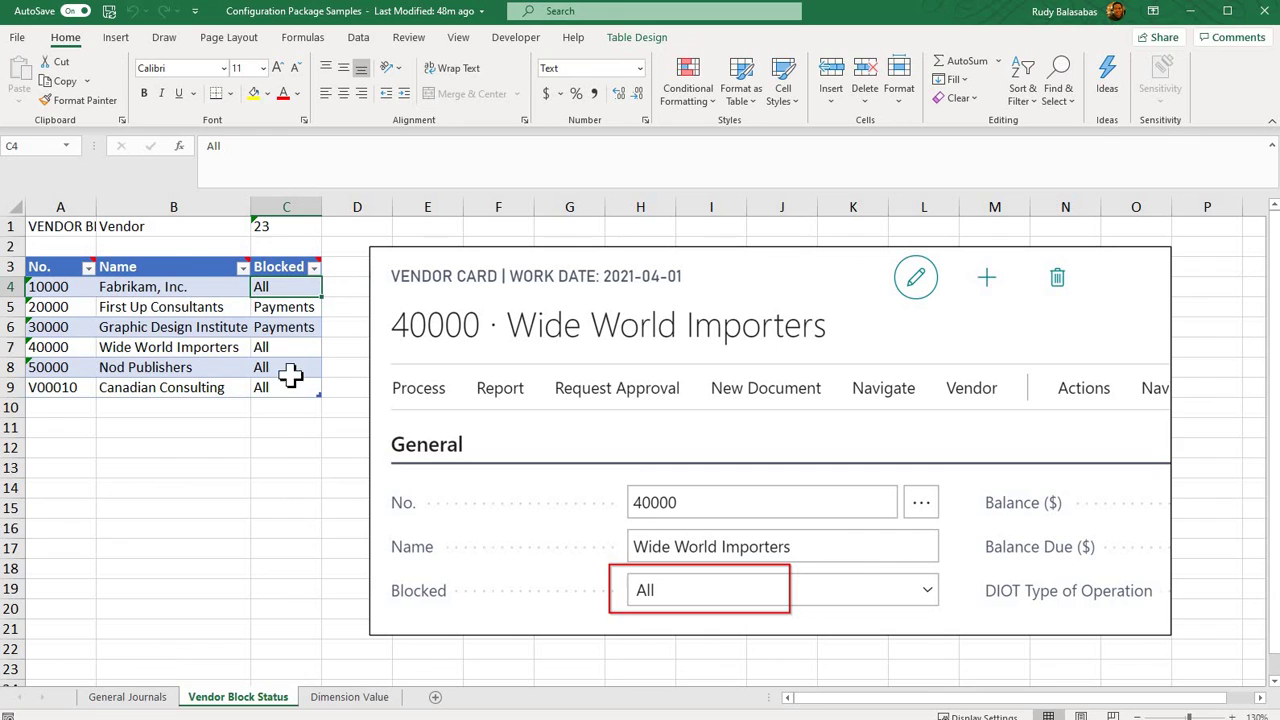
click(288, 326)
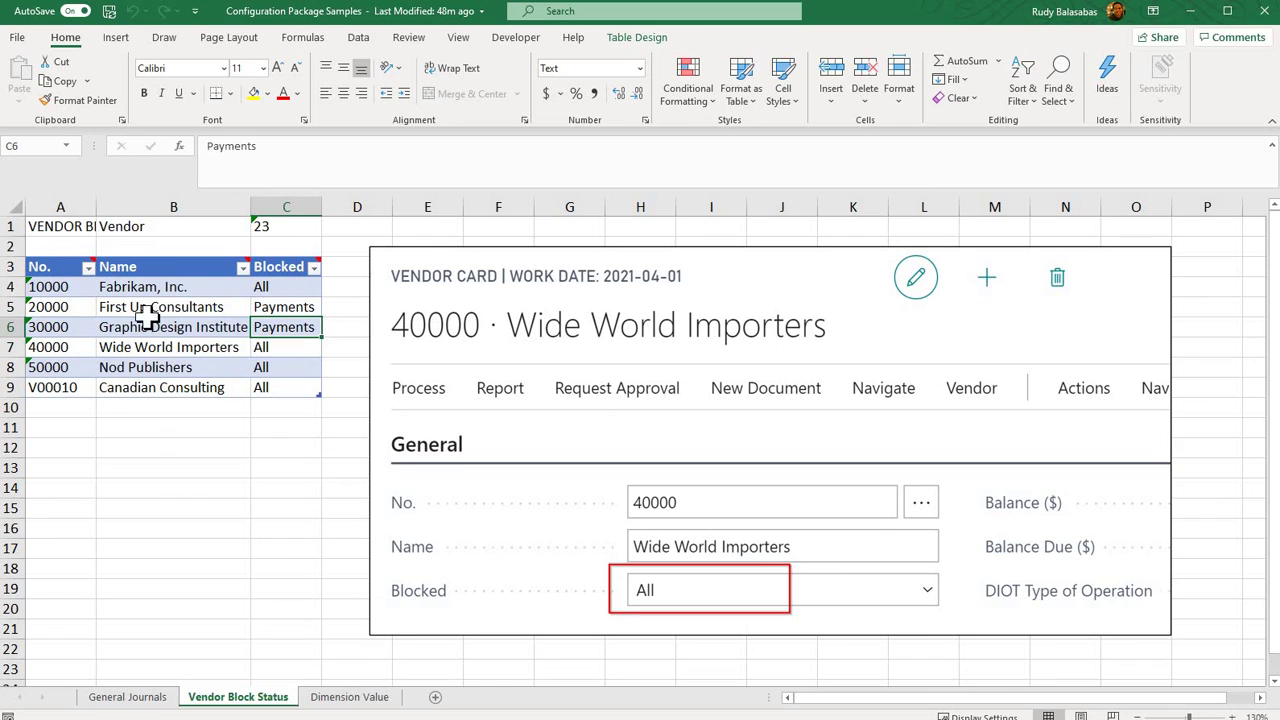
click(297, 347)
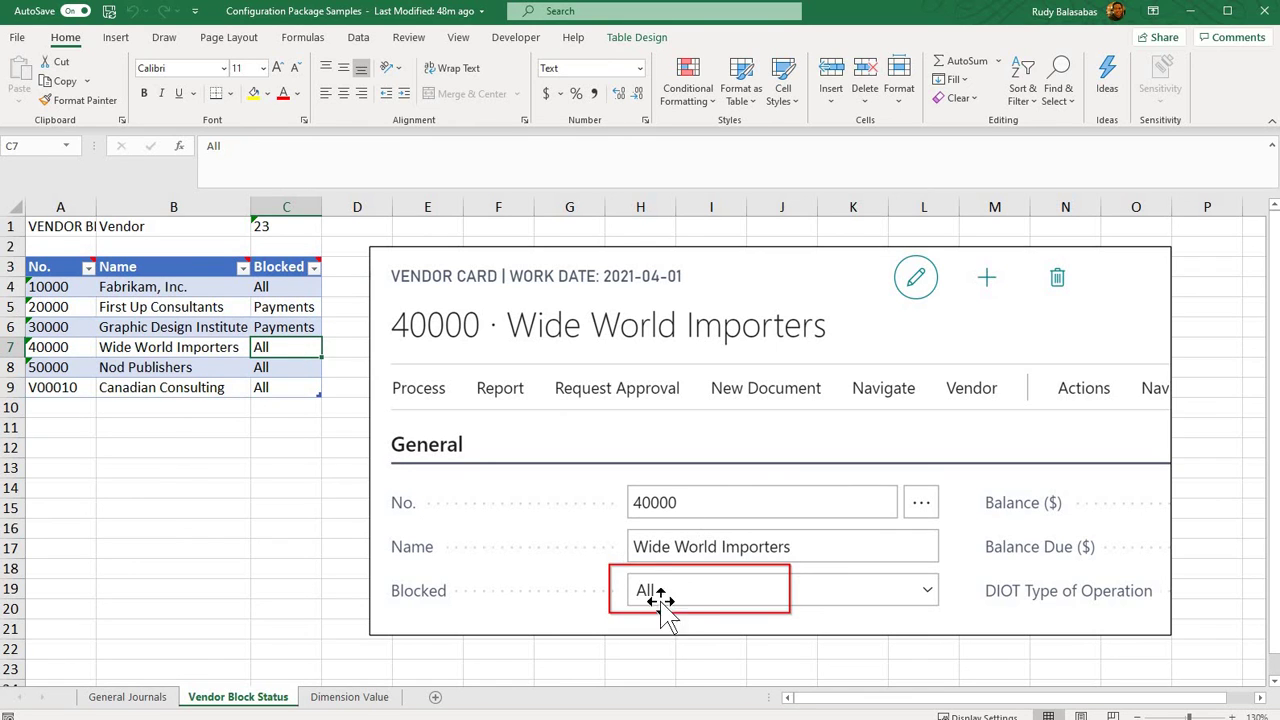
click(180, 468)
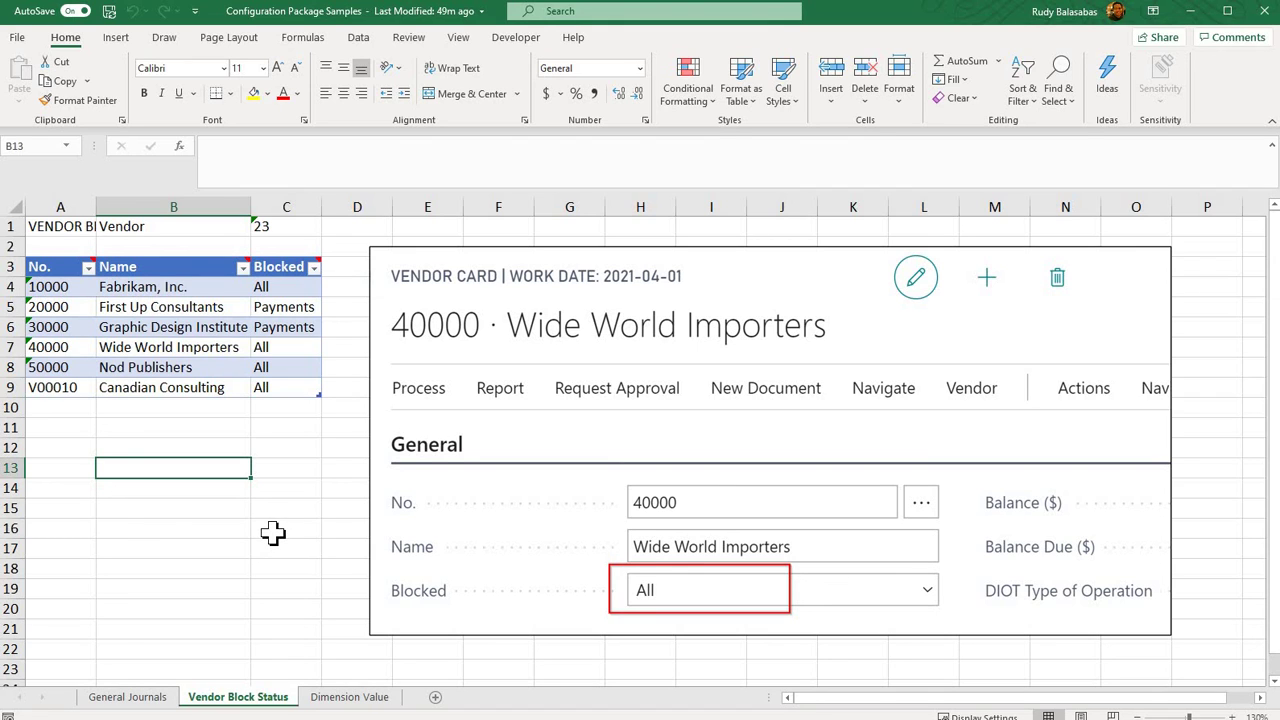
- Show the Dimension Value sheet with its five DEPARTMENT codes, then return to Business Central
click(352, 697)
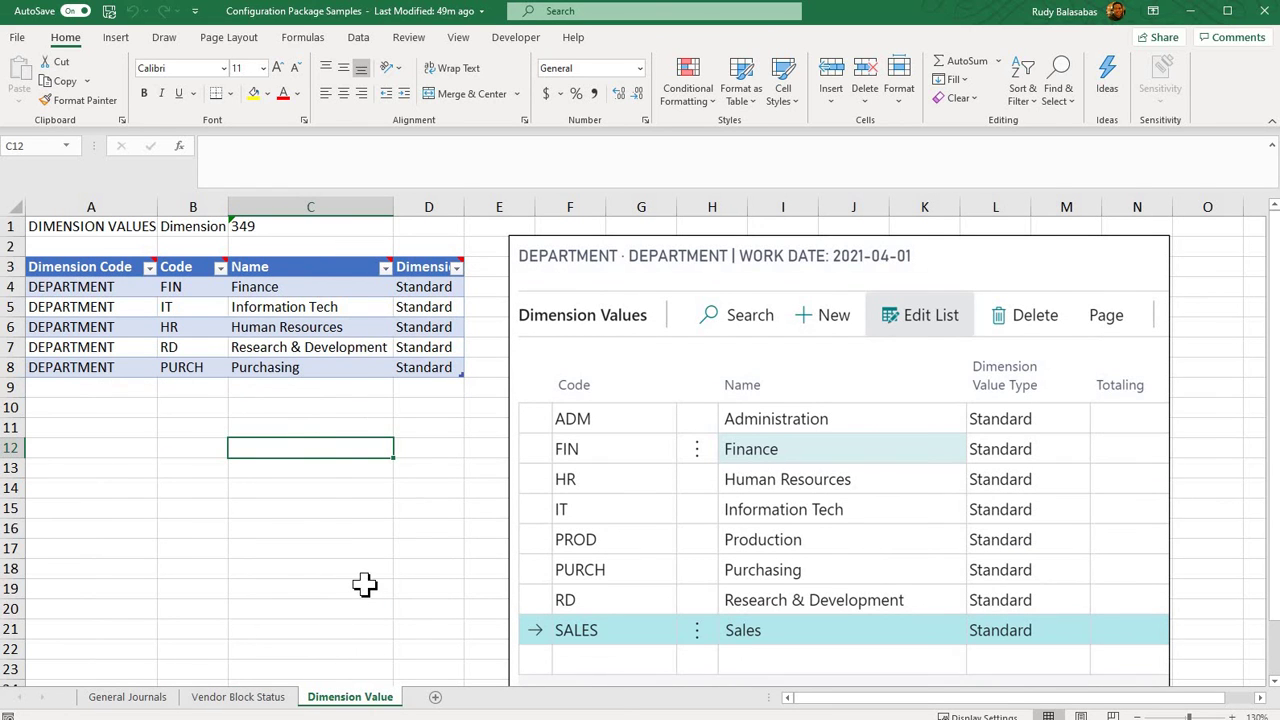
click(366, 553)
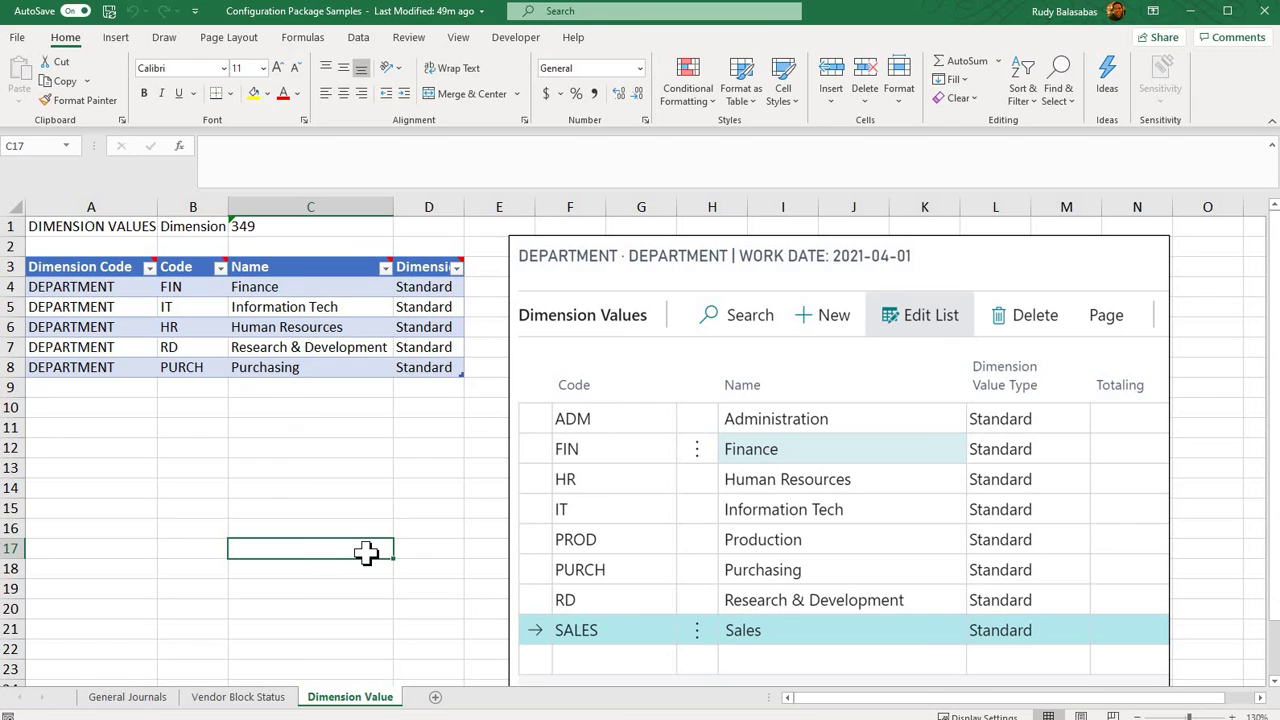